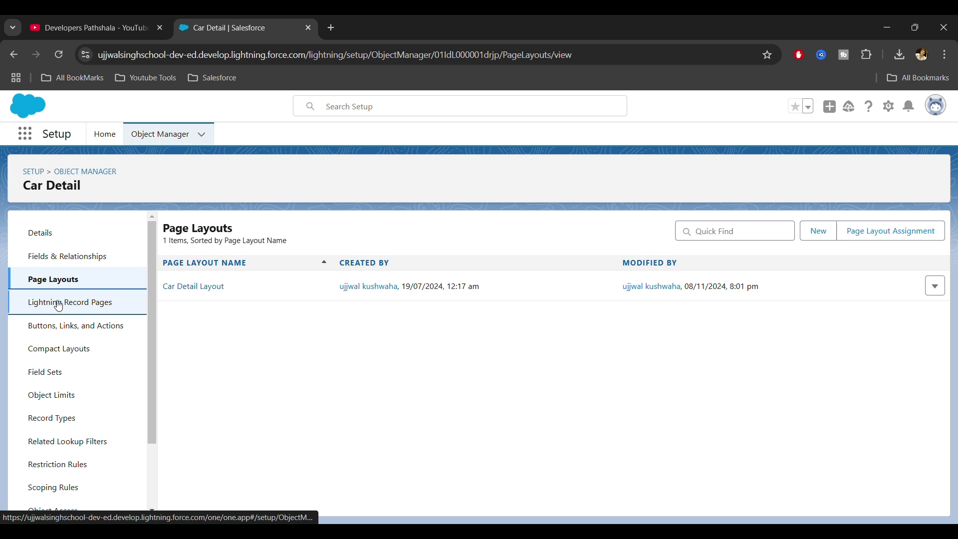
# Step: Start creating a new custom button or link for the Car Detail object
pyautogui.click(57, 313)
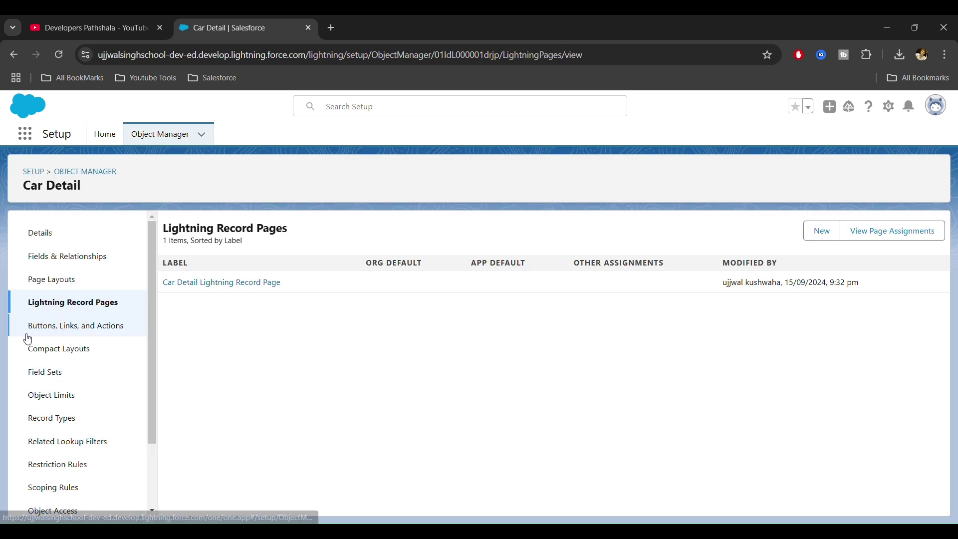
pyautogui.click(63, 327)
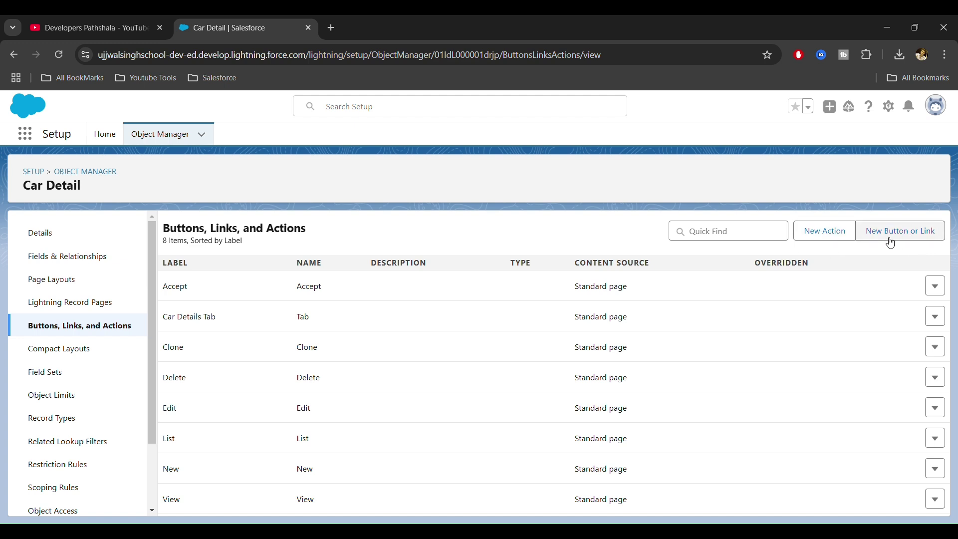
pyautogui.click(905, 240)
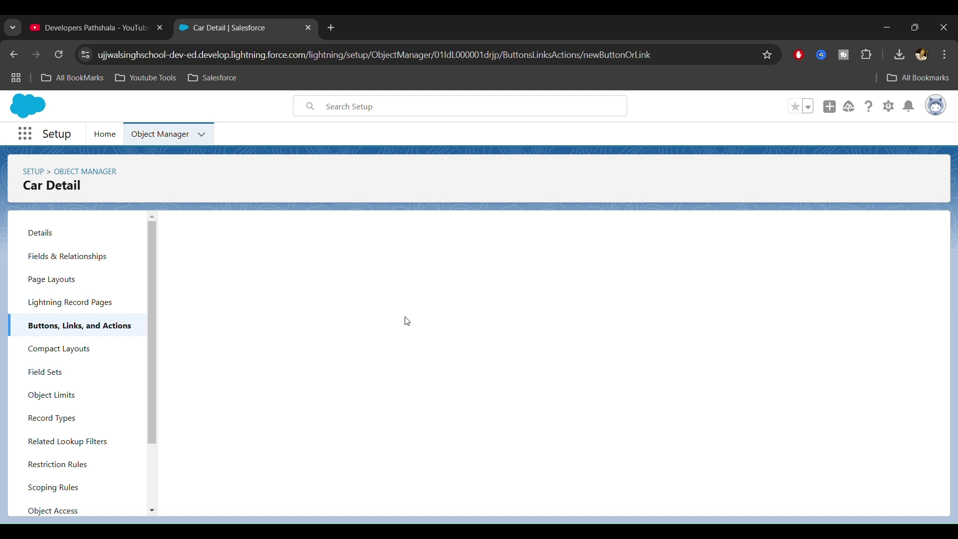
pyautogui.scroll(-4, 478, 288)
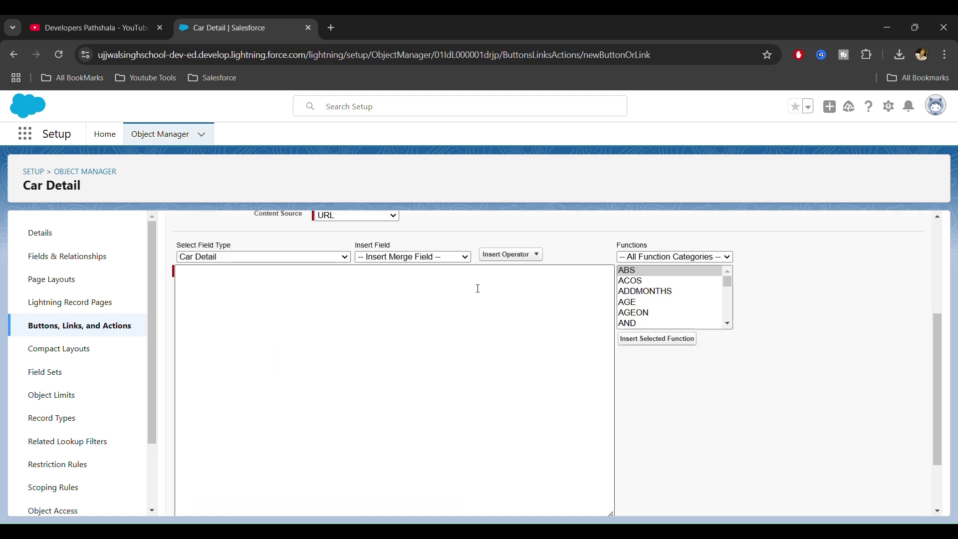
pyautogui.scroll(4, 478, 288)
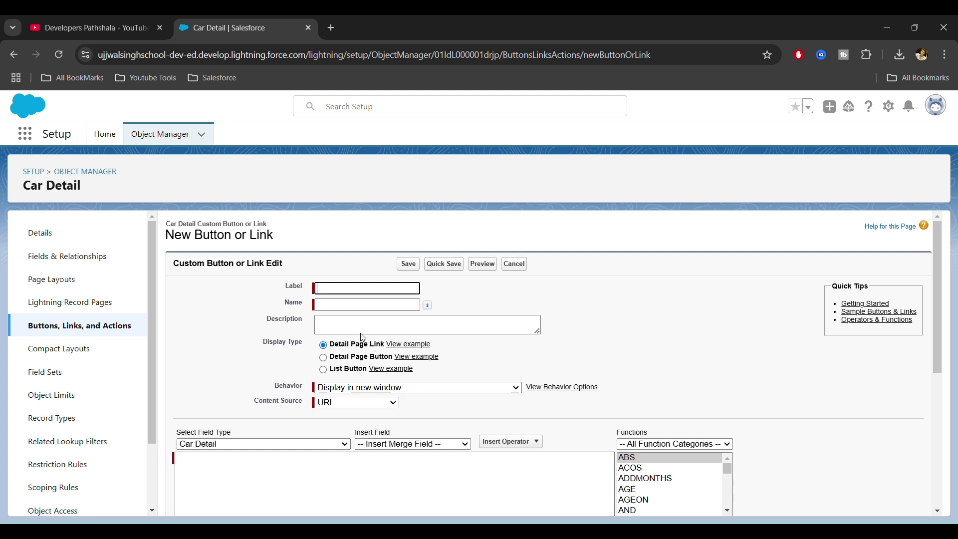
# Step: Give the new custom link the label Subscribe and the name Subscribe, leaving its description empty
pyautogui.click(337, 290)
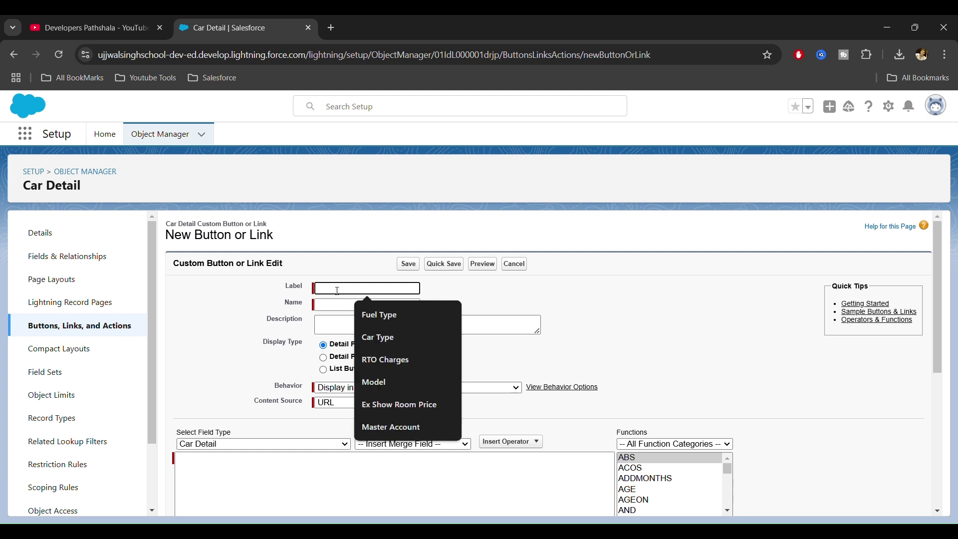
pyautogui.write('Su=')
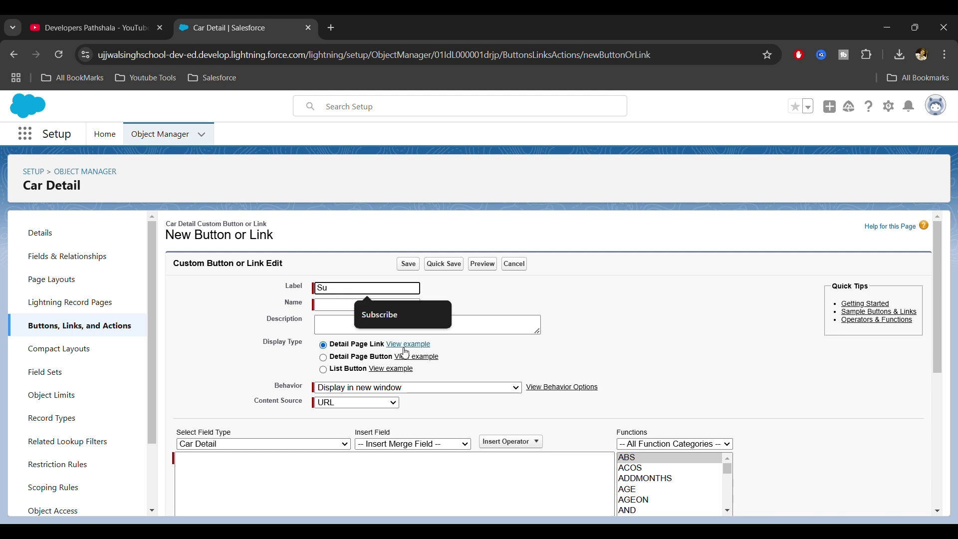
pyautogui.click(387, 314)
pyautogui.click(356, 304)
pyautogui.click(385, 325)
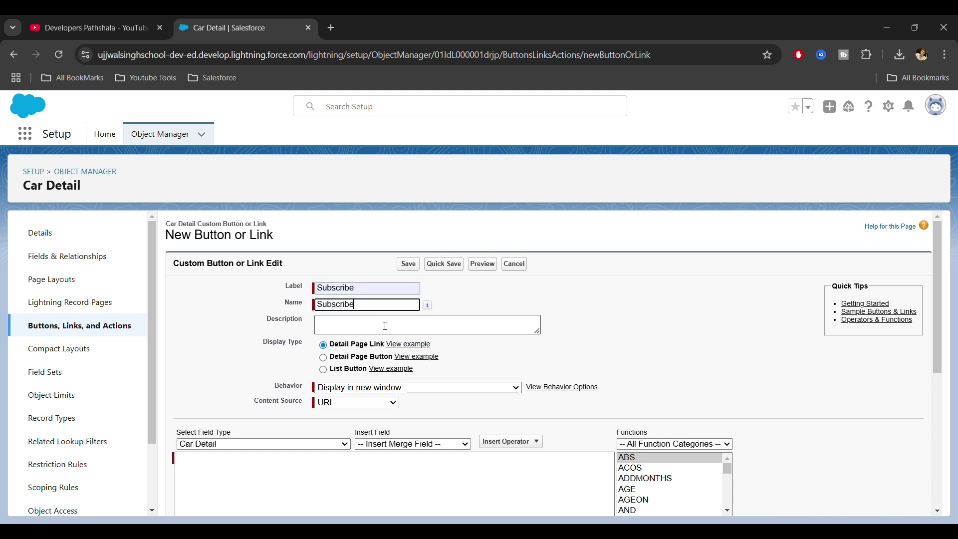
pyautogui.click(381, 326)
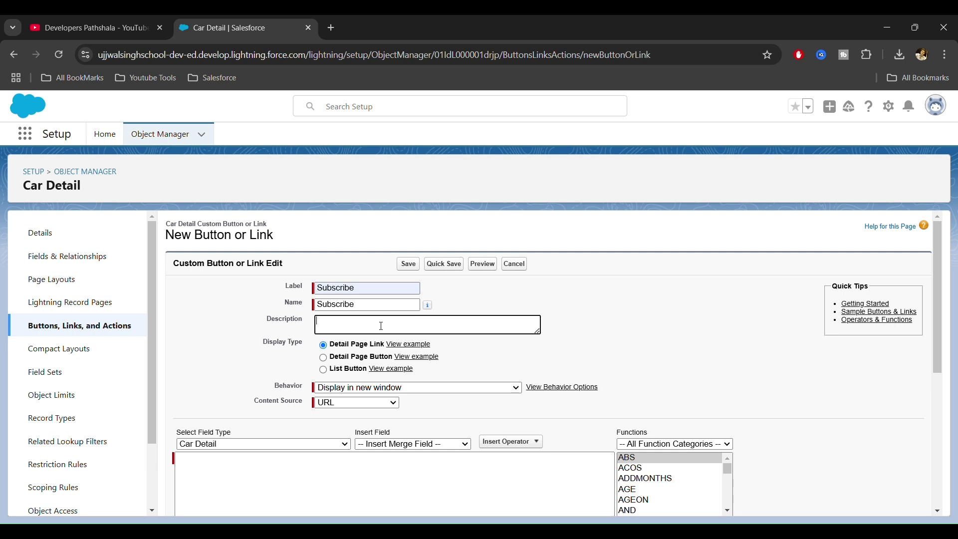
pyautogui.click(546, 353)
pyautogui.scroll(-1, 383, 388)
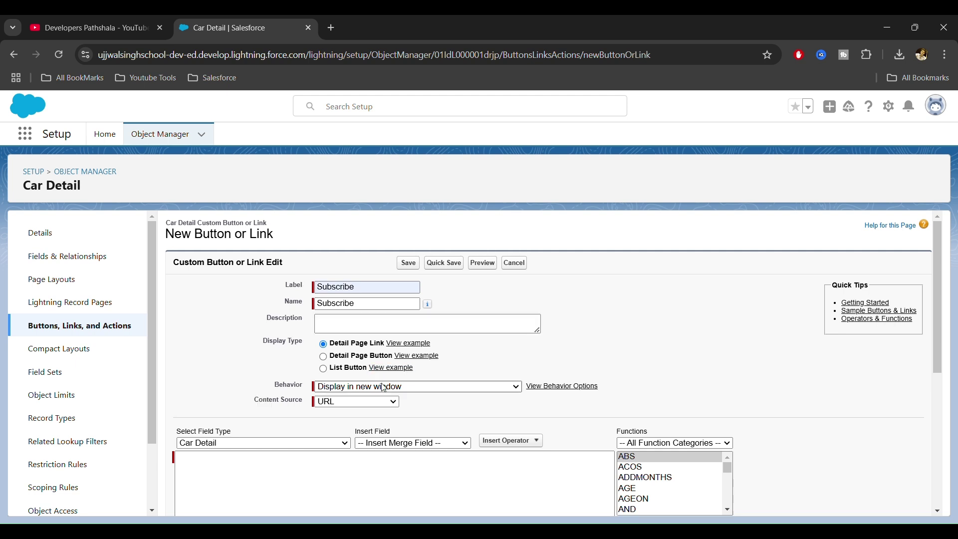
pyautogui.scroll(1, 382, 387)
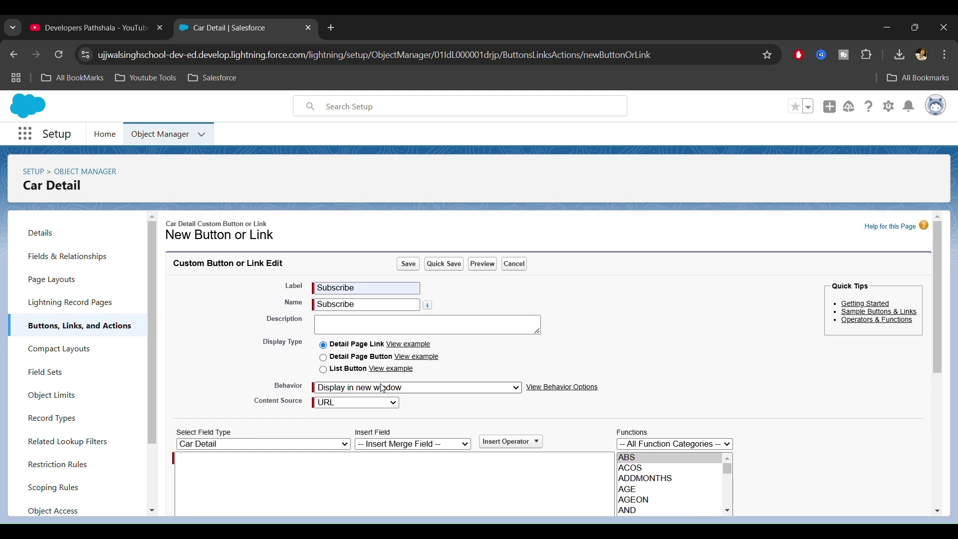
pyautogui.click(439, 389)
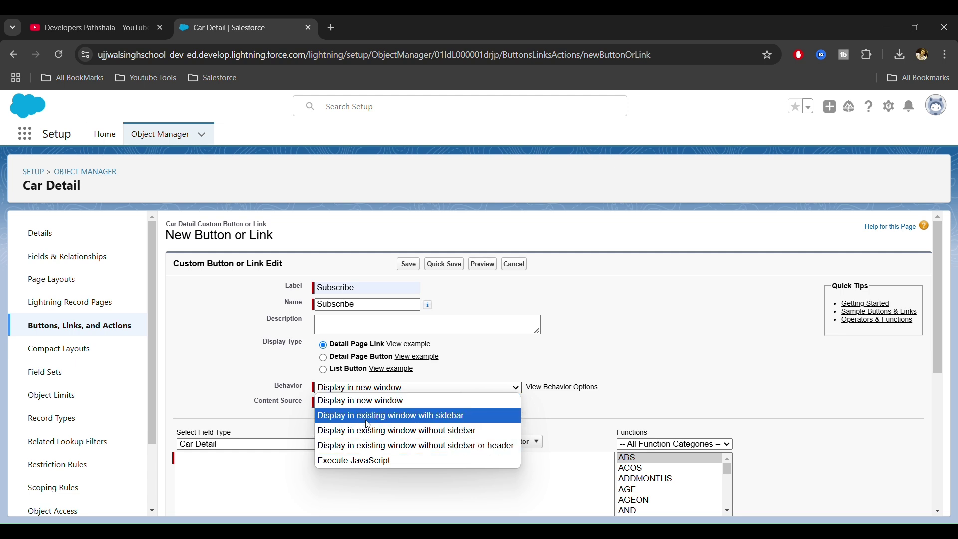
pyautogui.click(426, 389)
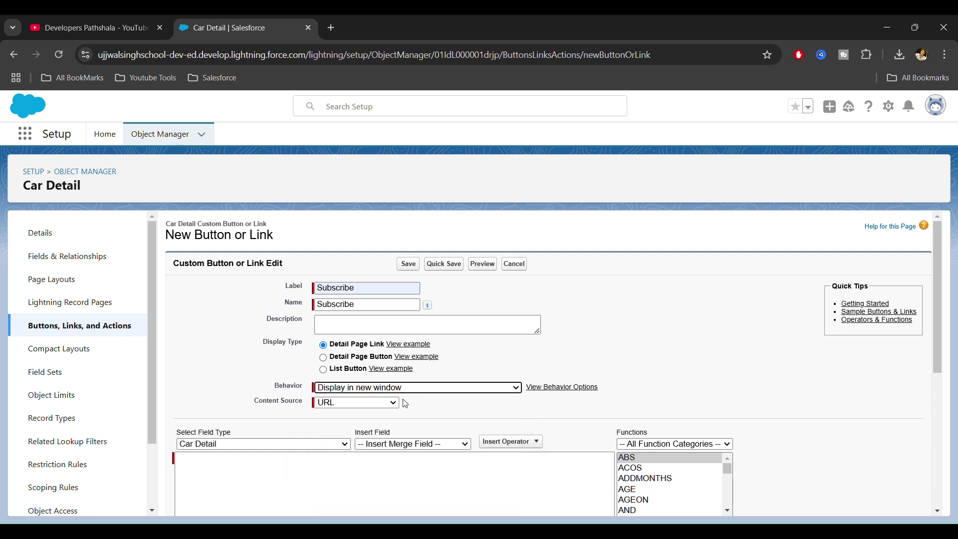
pyautogui.scroll(-3, 338, 404)
pyautogui.click(242, 339)
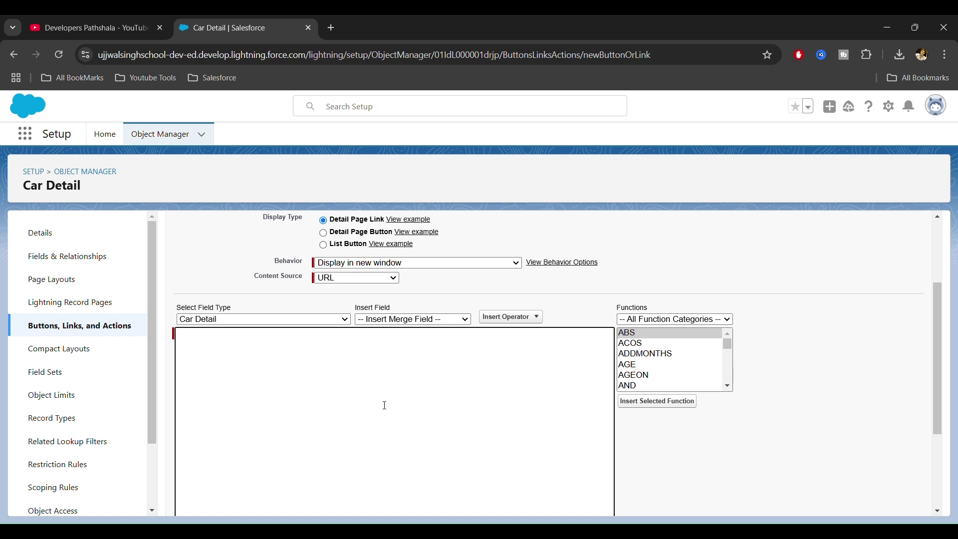
pyautogui.hotkey('alt', 'Tab')
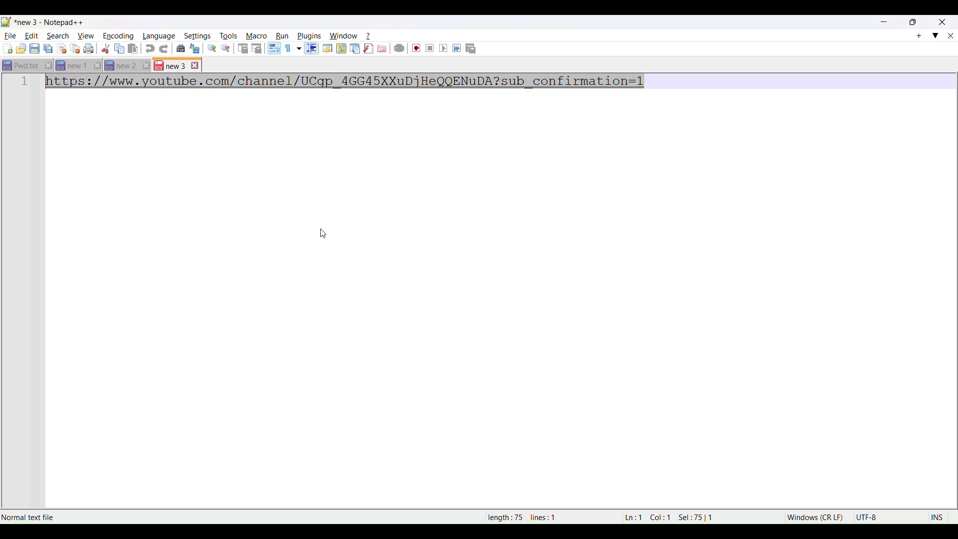
pyautogui.hotkey('alt', 'Tab')
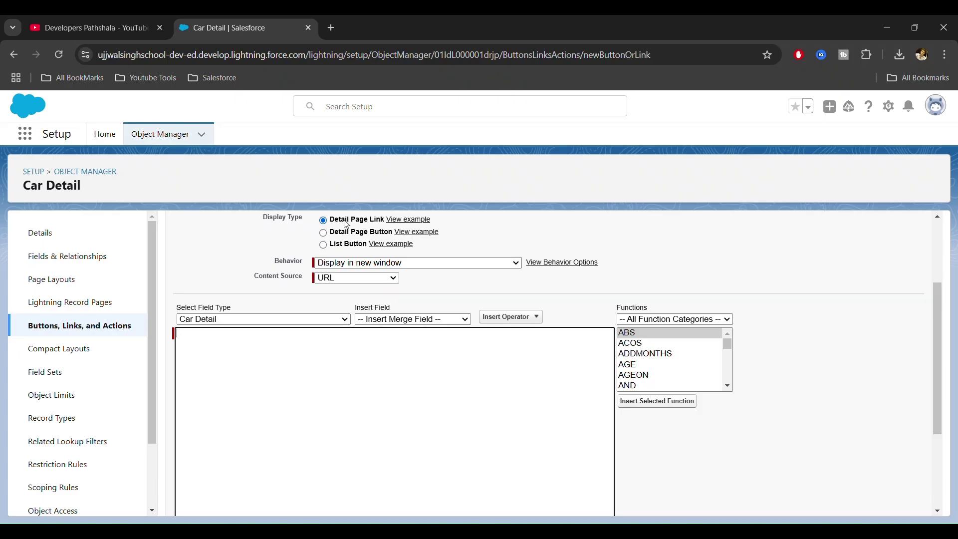
pyautogui.write('https://www.youtube.com/channel/UCgp_4GG45XXuDjHeQQENuDA?sub_confirmation=1')
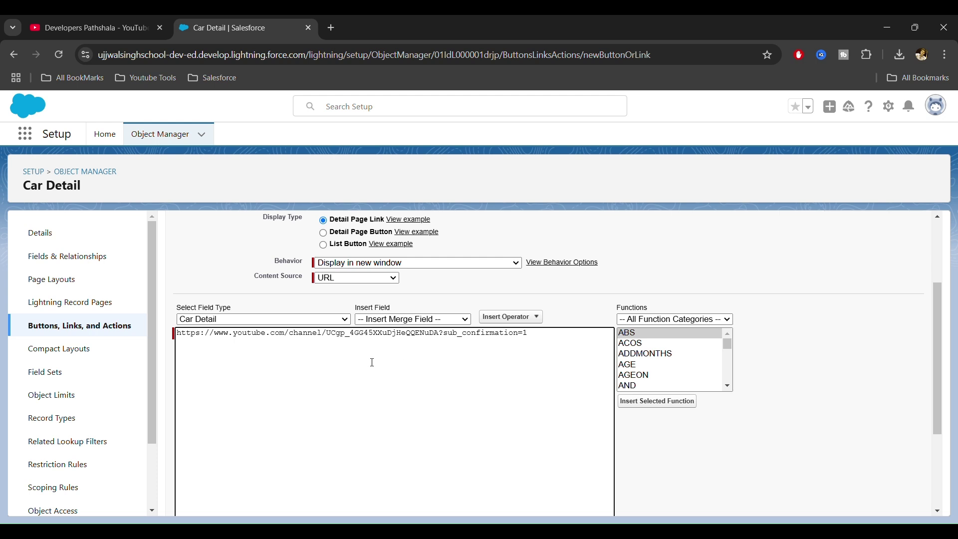
pyautogui.moveTo(535, 339); pyautogui.dragTo(178, 333)
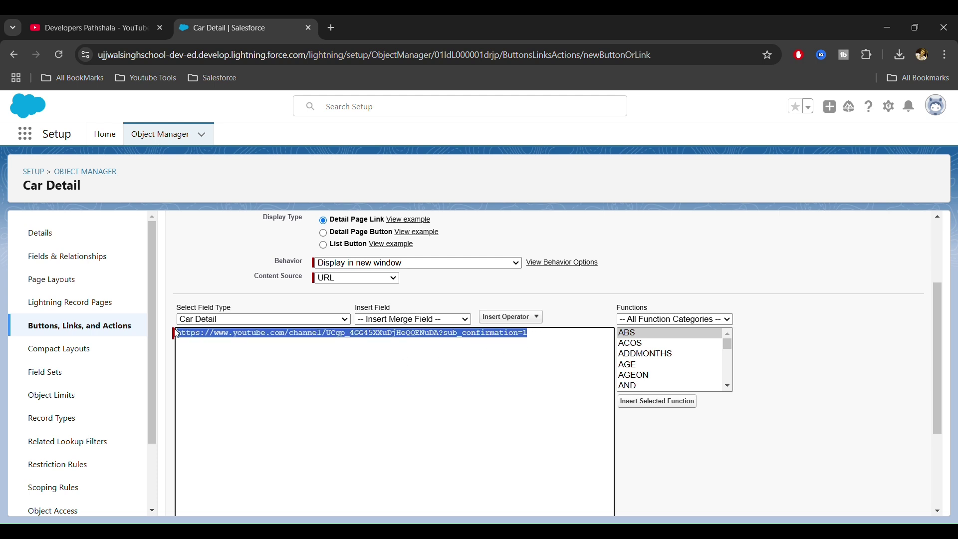
pyautogui.click(238, 372)
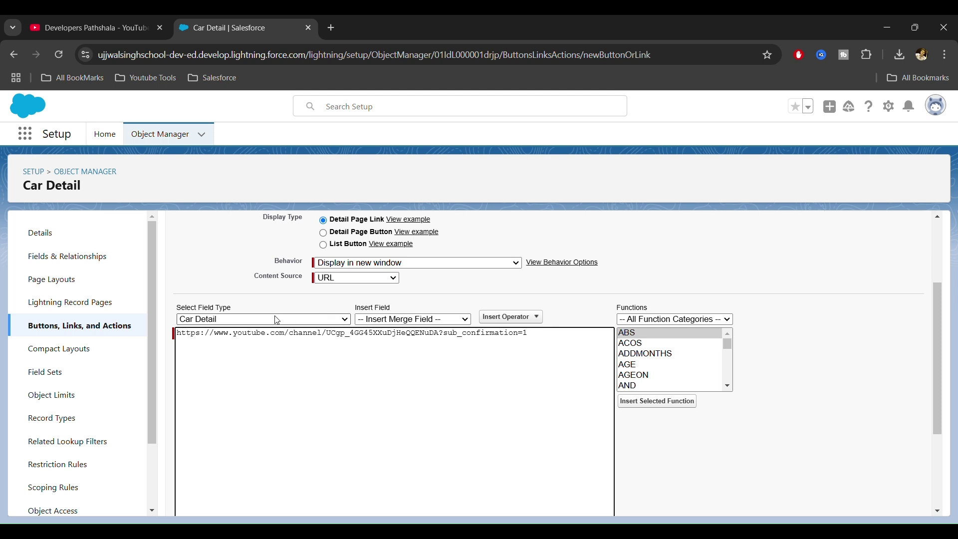
# Step: Choose Contact as the field type and look through its merge fields without inserting one into the URL
pyautogui.click(345, 320)
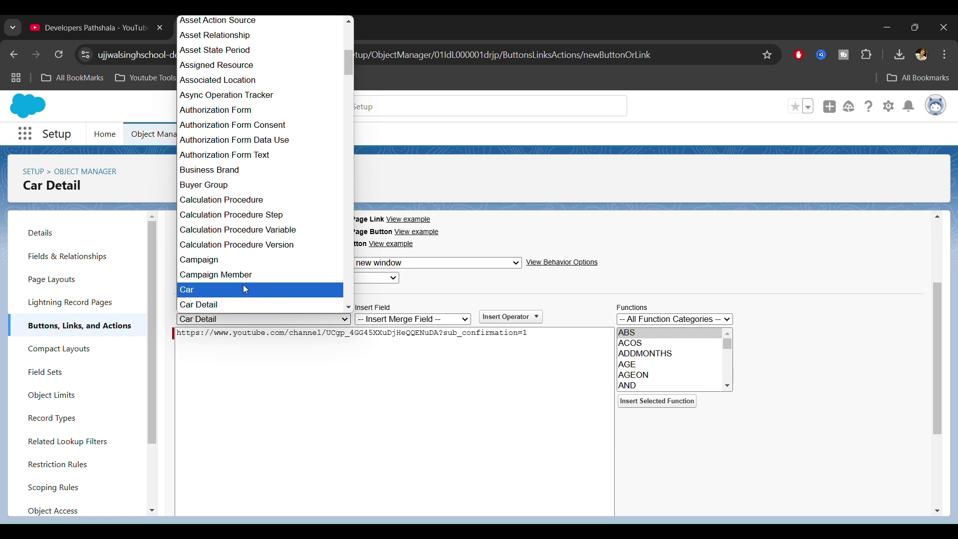
pyautogui.scroll(-5, 249, 173)
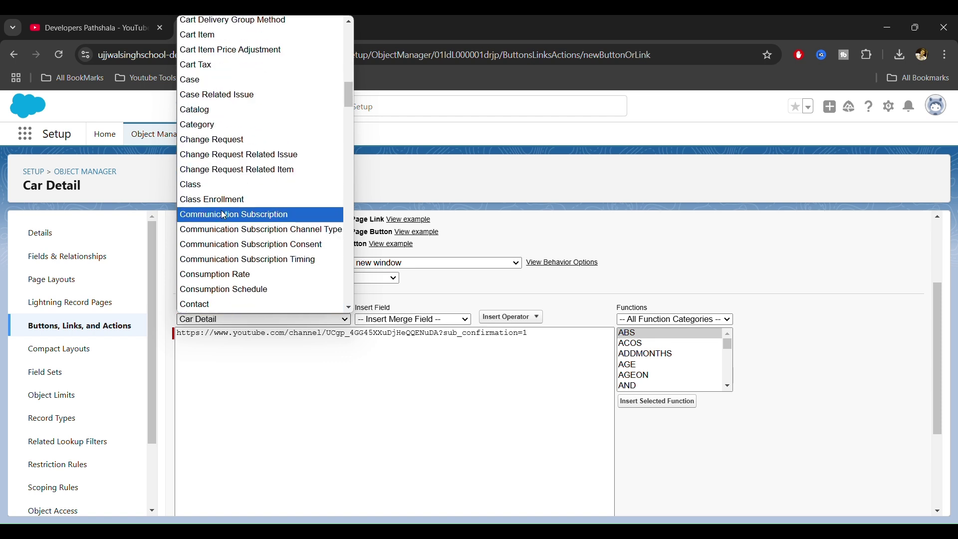
pyautogui.scroll(-6, 224, 214)
pyautogui.scroll(5, 224, 214)
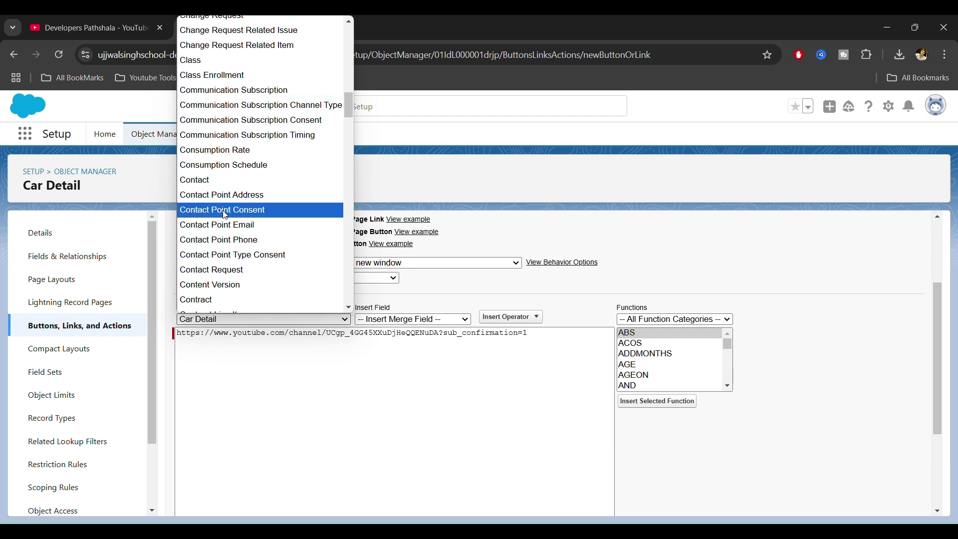
pyautogui.click(221, 181)
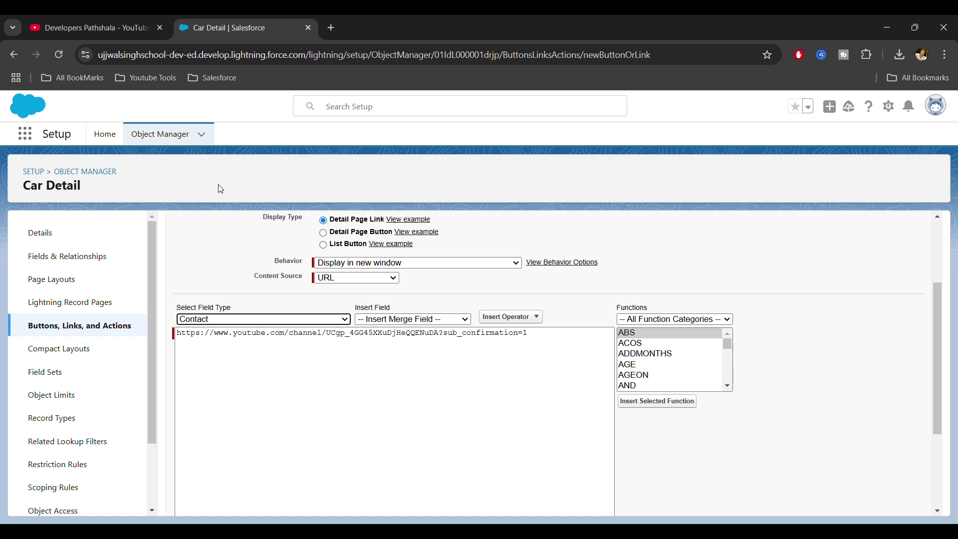
pyautogui.click(456, 319)
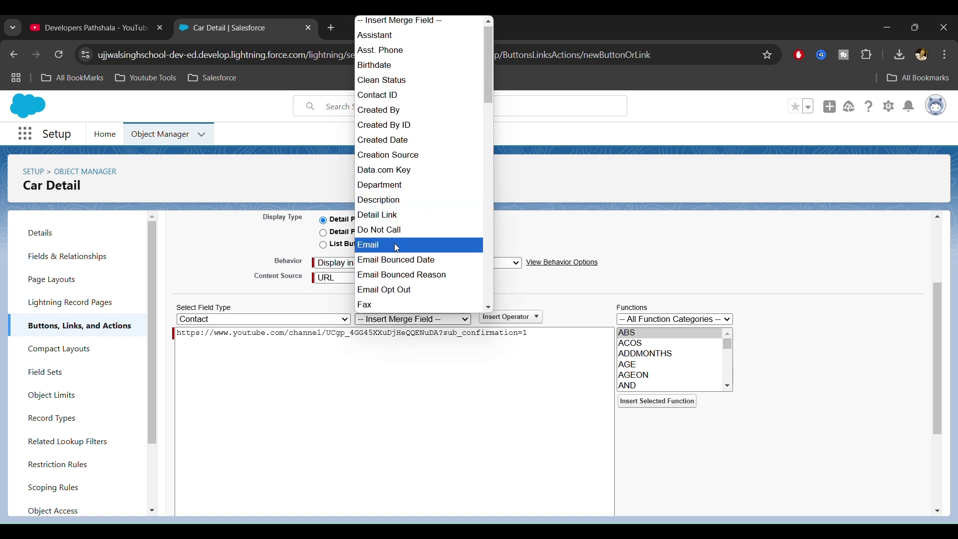
pyautogui.click(562, 338)
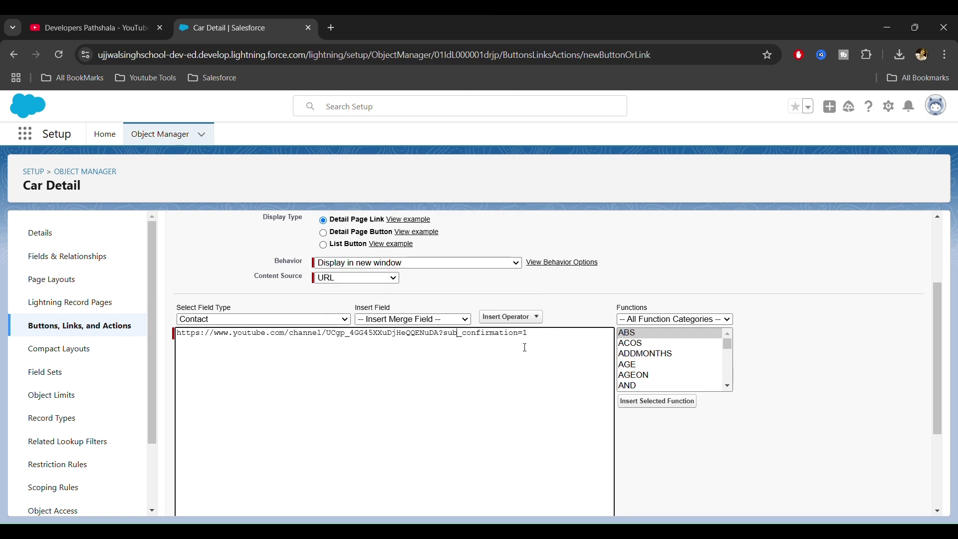
pyautogui.moveTo(524, 348); pyautogui.dragTo(145, 322)
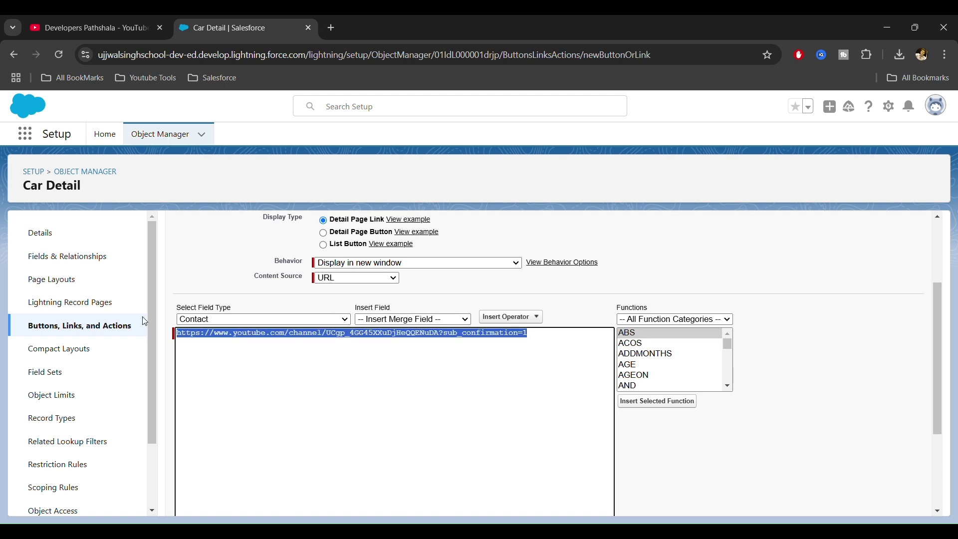
pyautogui.click(221, 347)
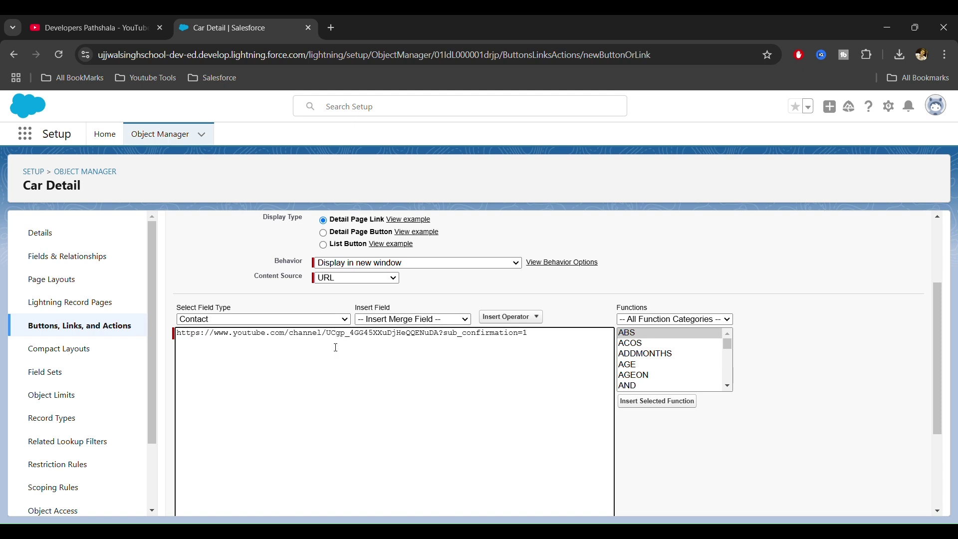
# Step: Save the Subscribe custom link and acknowledge the page layout notice
pyautogui.scroll(1, 349, 359)
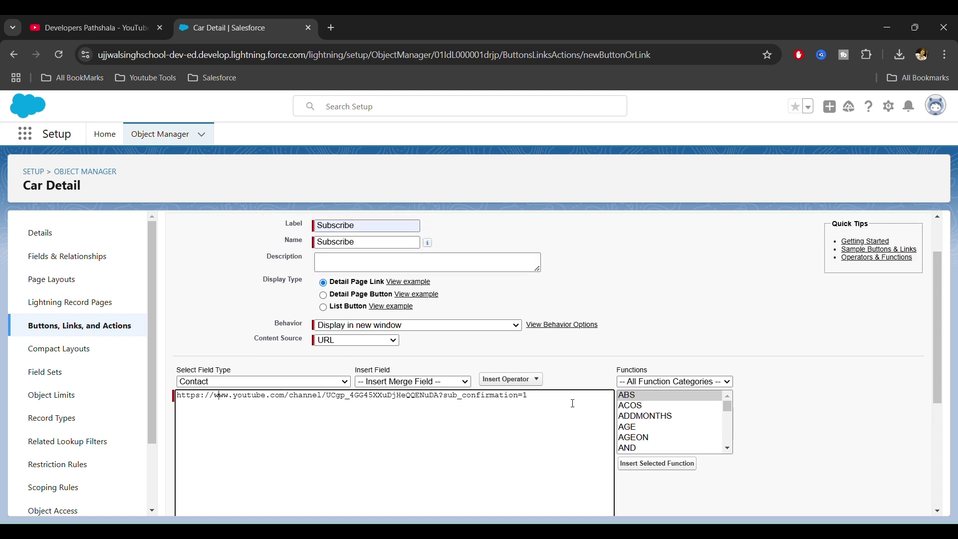
pyautogui.scroll(-3, 423, 394)
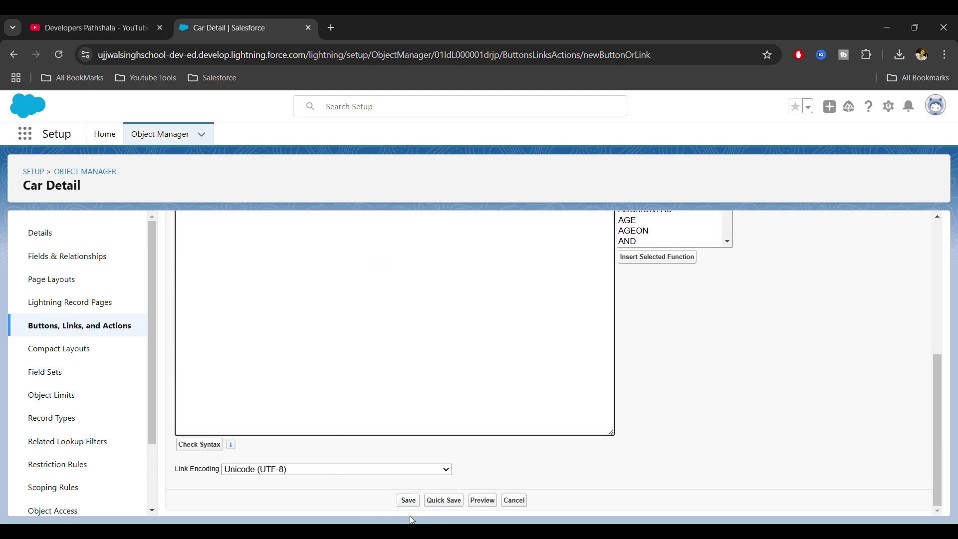
pyautogui.click(409, 500)
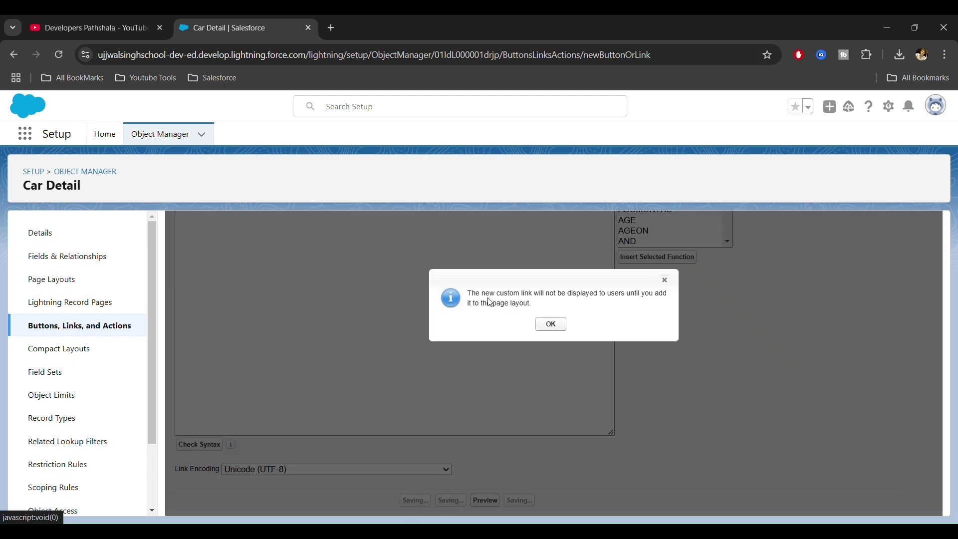
pyautogui.click(550, 324)
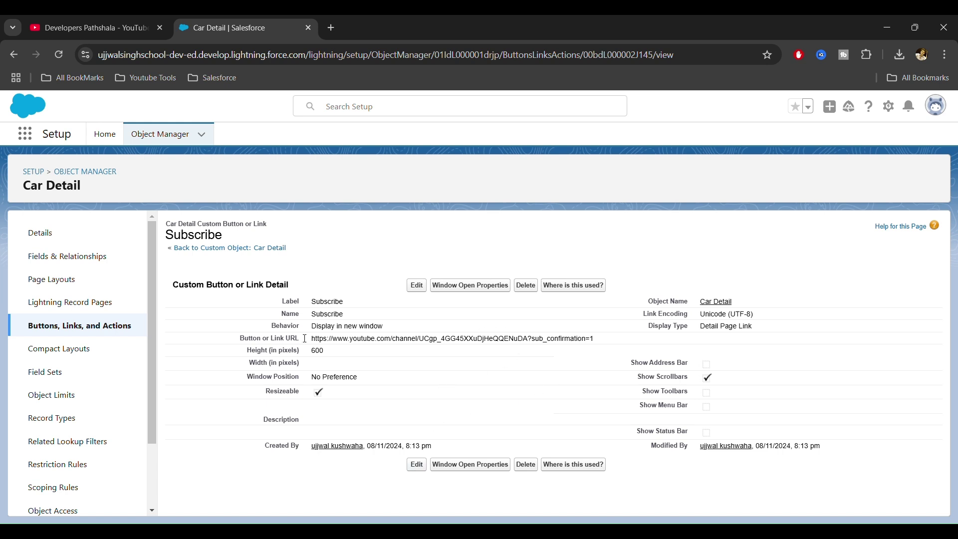
# Step: Add the Subscribe custom link to the Custom Links section of the Car Detail Layout and save the layout
pyautogui.click(59, 279)
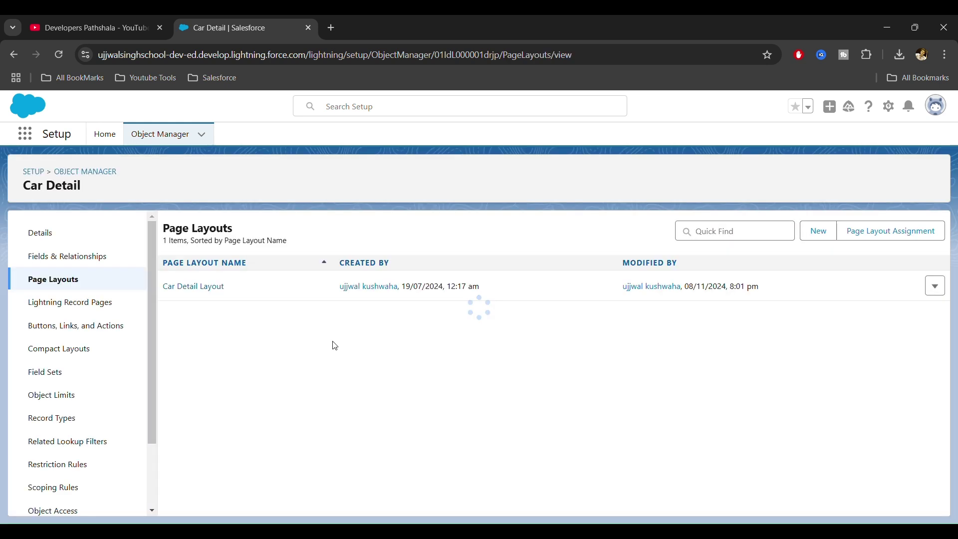
pyautogui.click(201, 286)
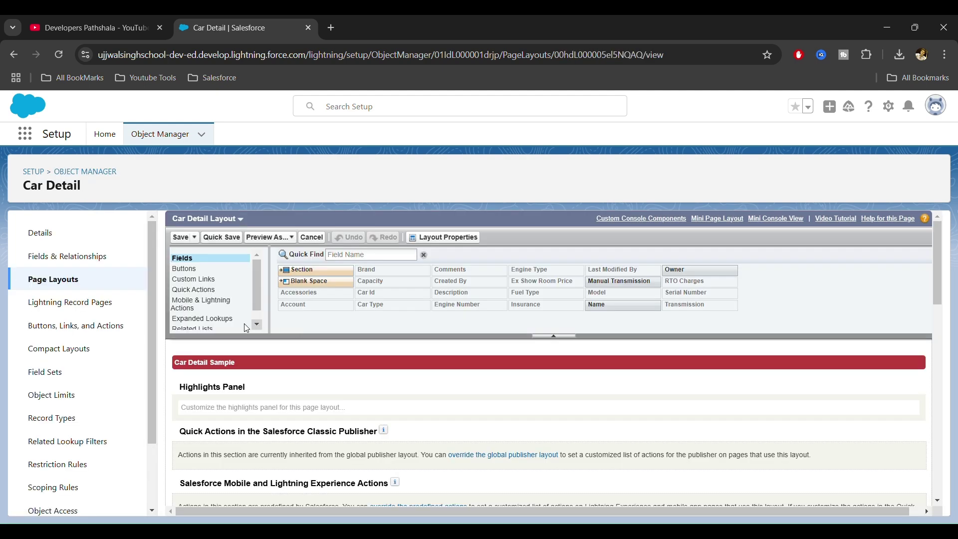
pyautogui.click(185, 280)
pyautogui.scroll(-5, 185, 284)
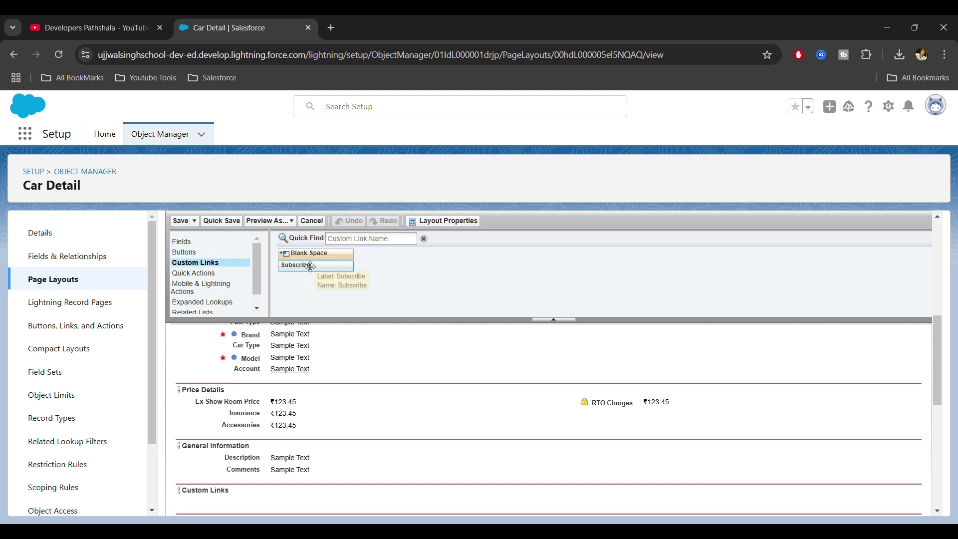
pyautogui.scroll(-2, 331, 333)
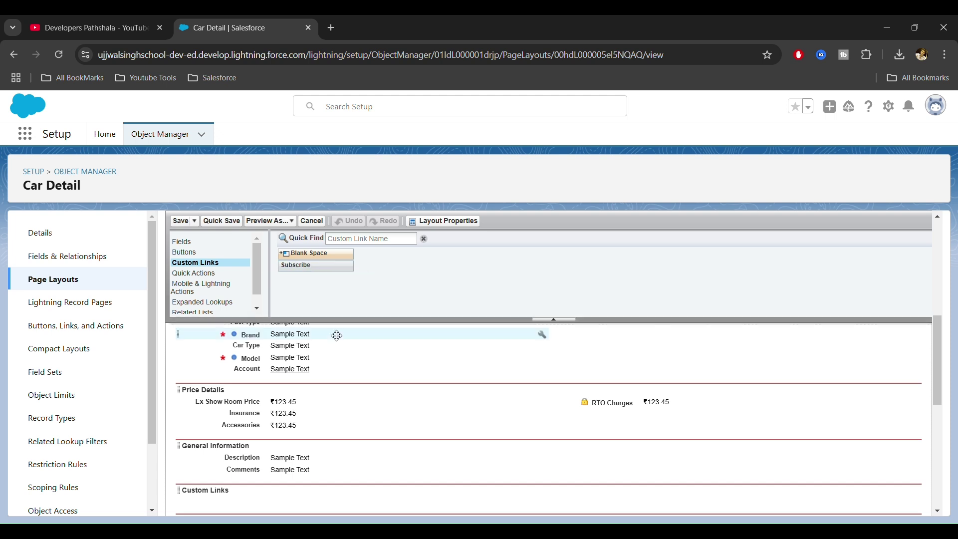
pyautogui.moveTo(310, 264); pyautogui.dragTo(200, 437)
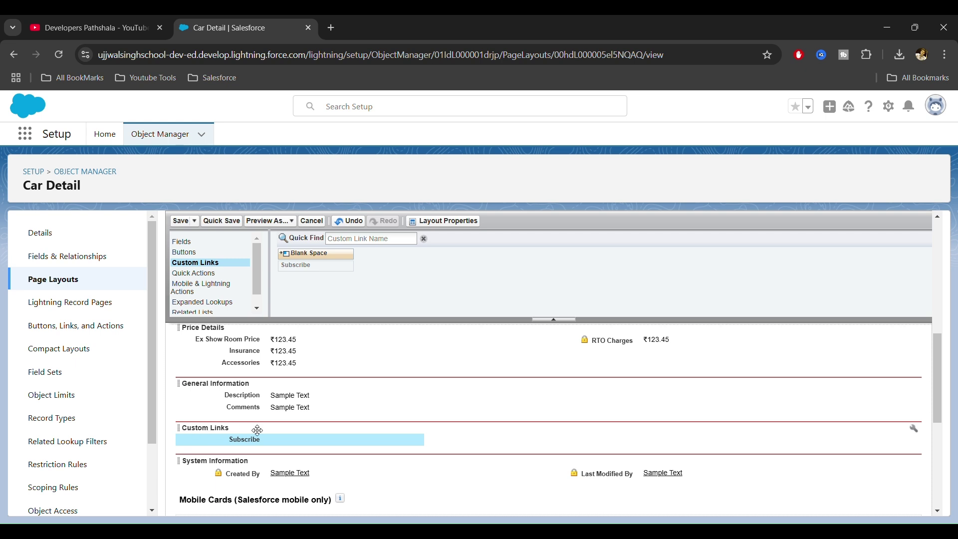
pyautogui.click(182, 222)
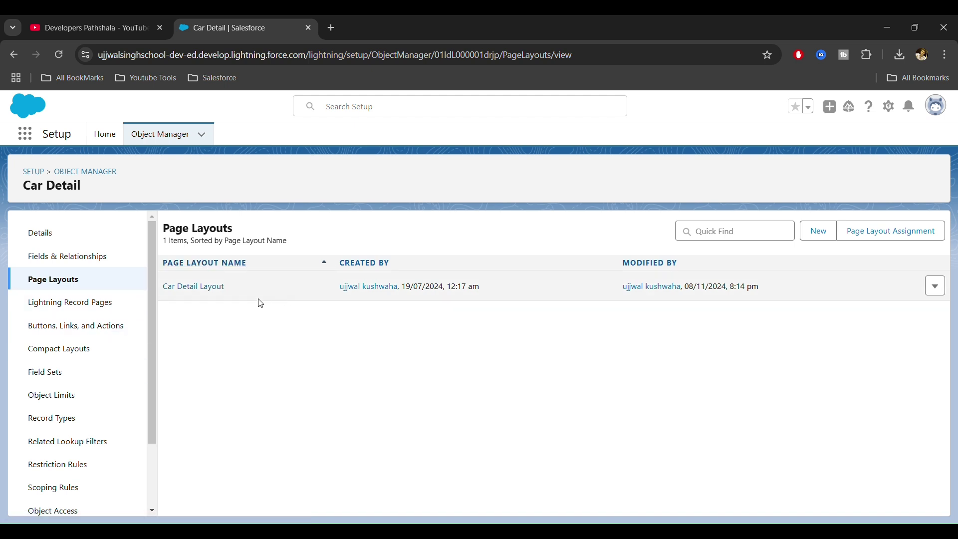
# Step: Switch to the Car Showroom app and open the Car-0010 car detail record at its Custom Links section
pyautogui.click(25, 134)
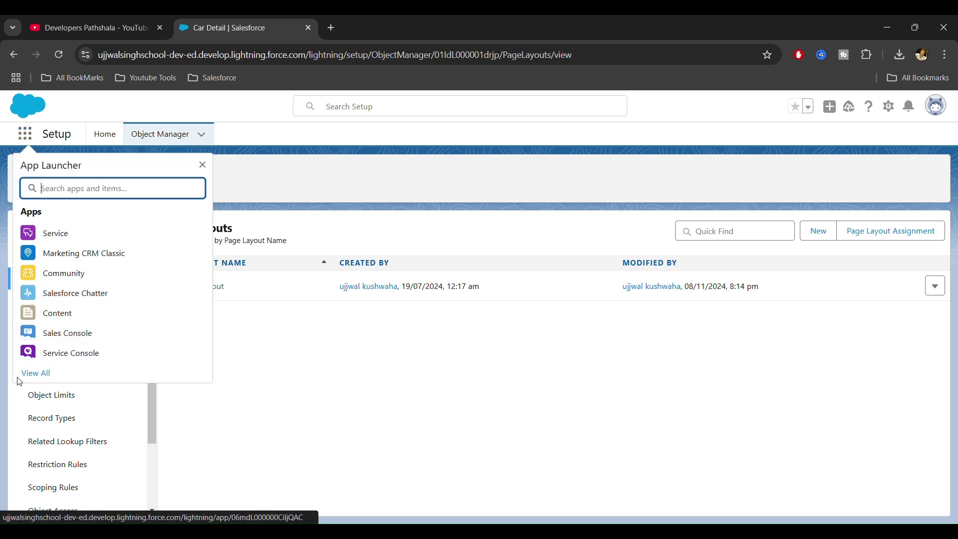
pyautogui.click(36, 373)
pyautogui.scroll(-2, 425, 348)
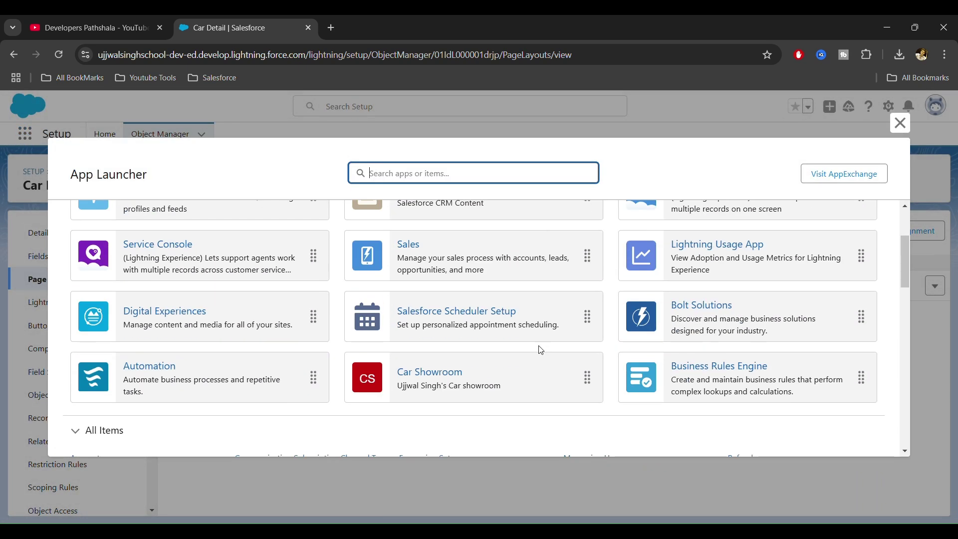
pyautogui.click(439, 380)
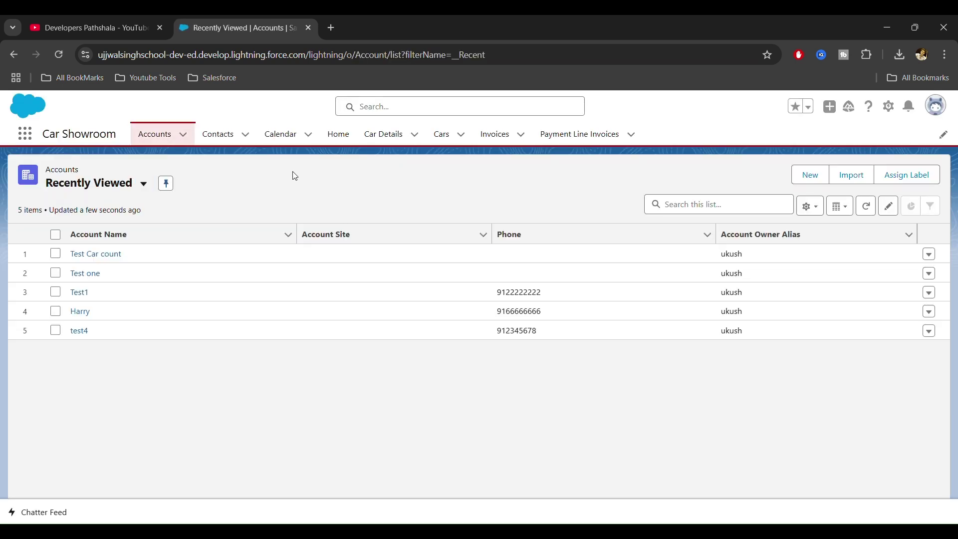
pyautogui.click(384, 149)
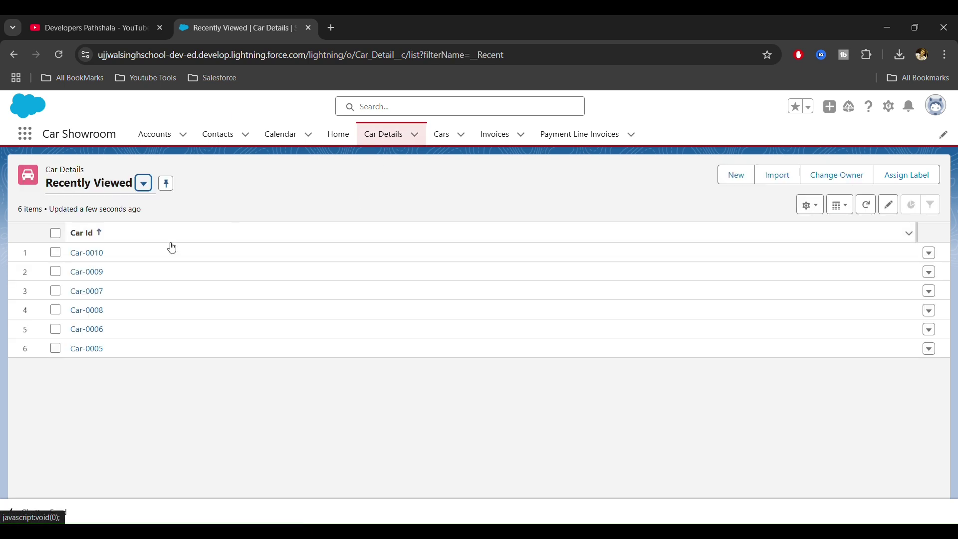
pyautogui.click(82, 253)
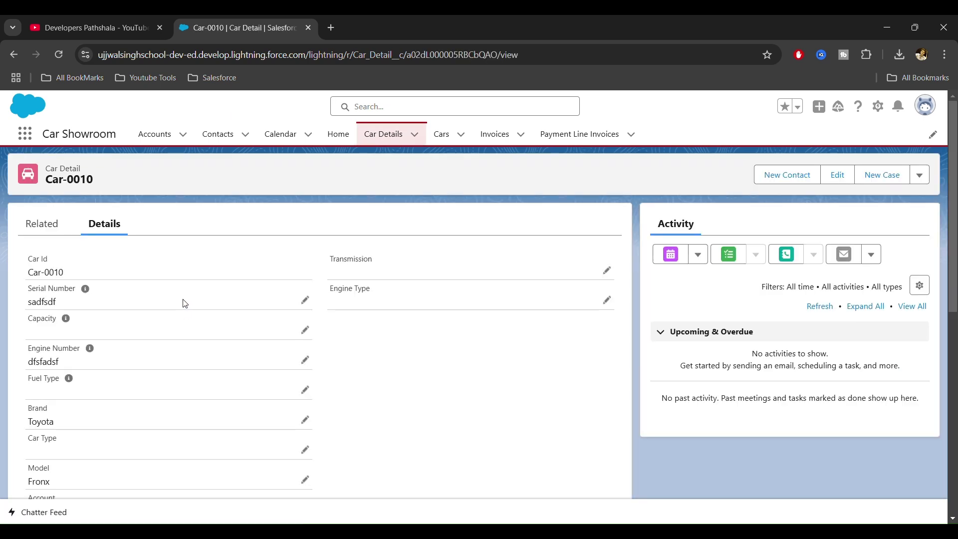
pyautogui.scroll(-8, 184, 301)
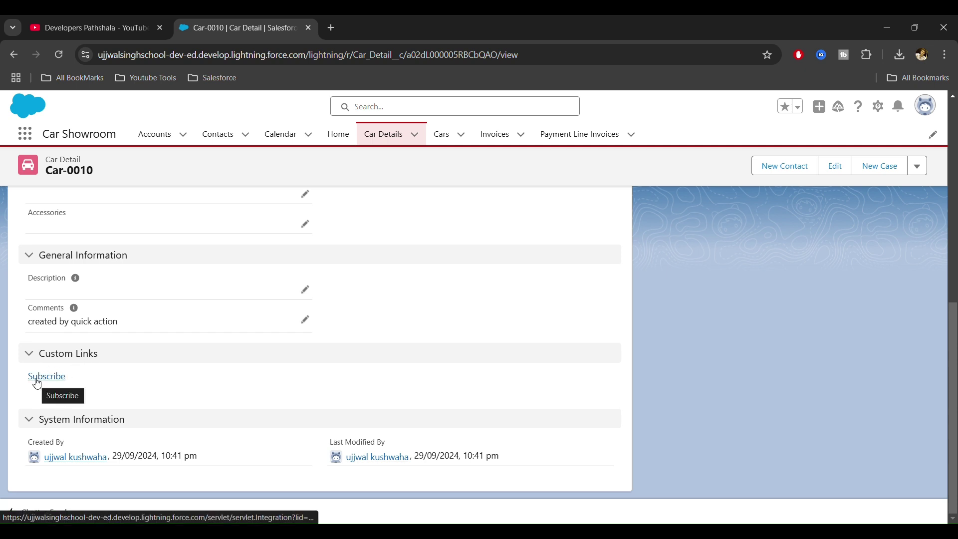
# Step: Test the record's Subscribe link by accepting the redirect to YouTube, and return to the Car-0010 record without subscribing
pyautogui.click(46, 380)
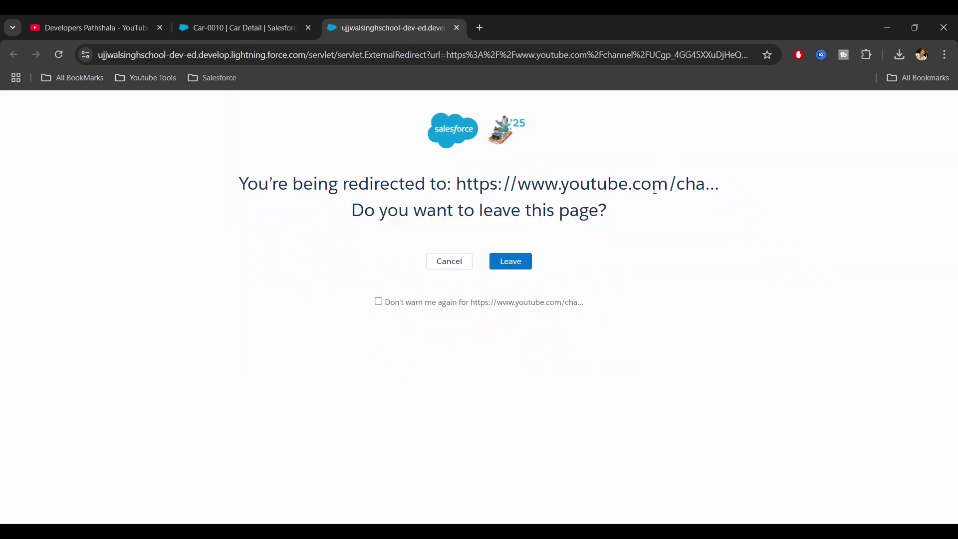
pyautogui.click(511, 261)
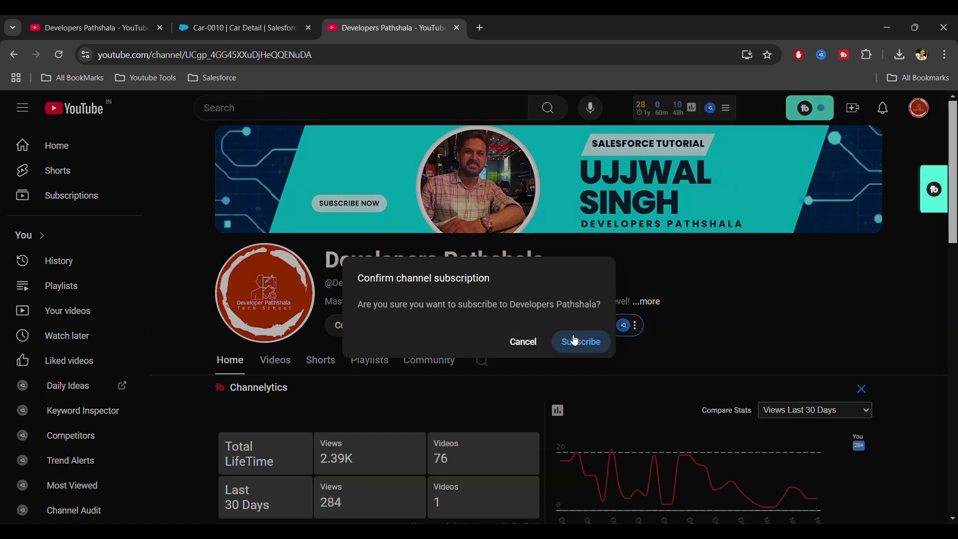
pyautogui.click(271, 17)
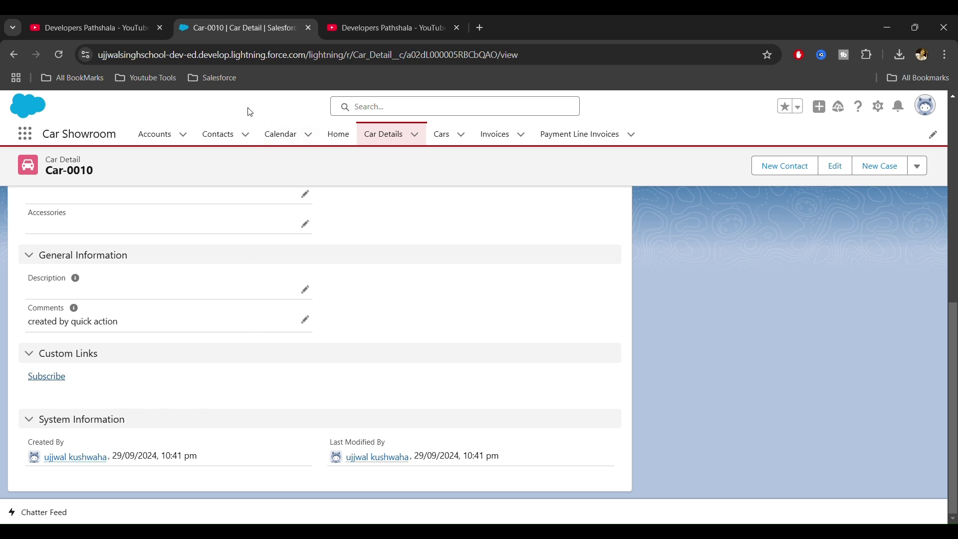
# Step: Open Setup in a separate browser tab and find the Car Detail object in Object Manager by searching for car
pyautogui.click(878, 106)
pyautogui.click(828, 168)
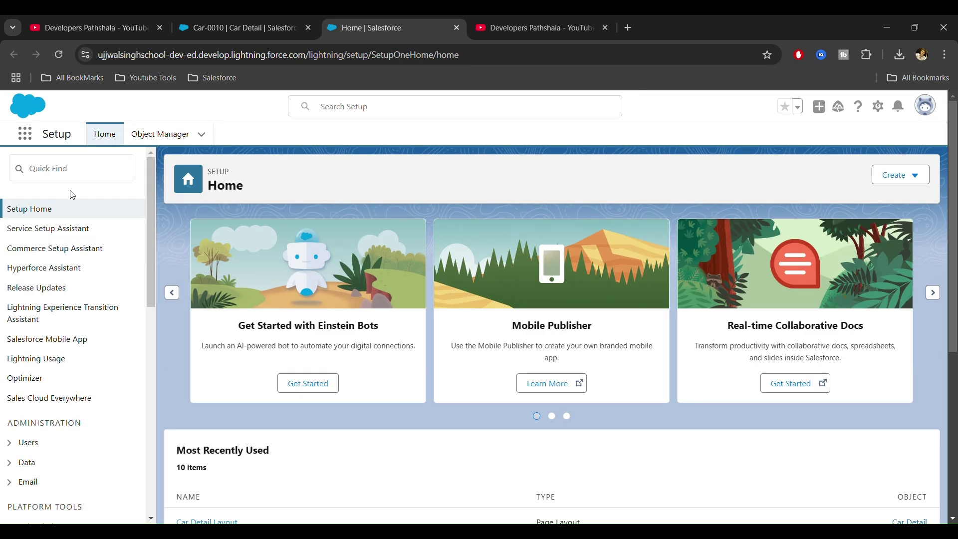
pyautogui.click(160, 134)
pyautogui.click(774, 178)
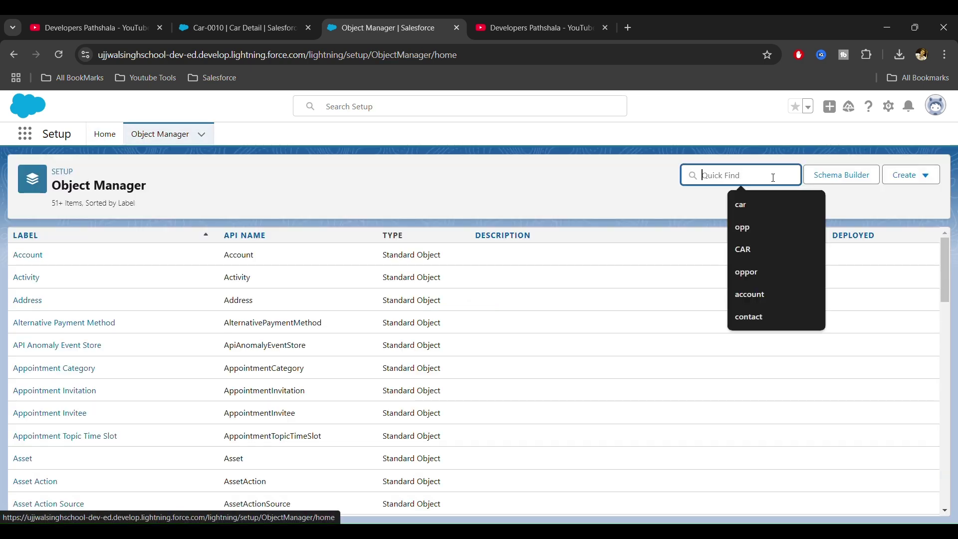
pyautogui.click(773, 207)
pyautogui.click(27, 290)
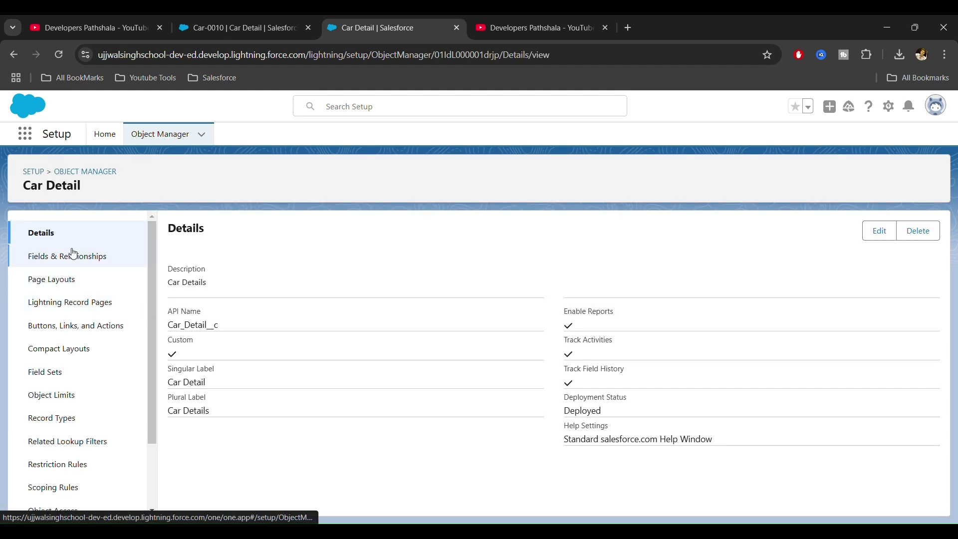
# Step: Review the Car Detail object's buttons and links, and compare its page layouts with its Lightning record pages
pyautogui.click(75, 326)
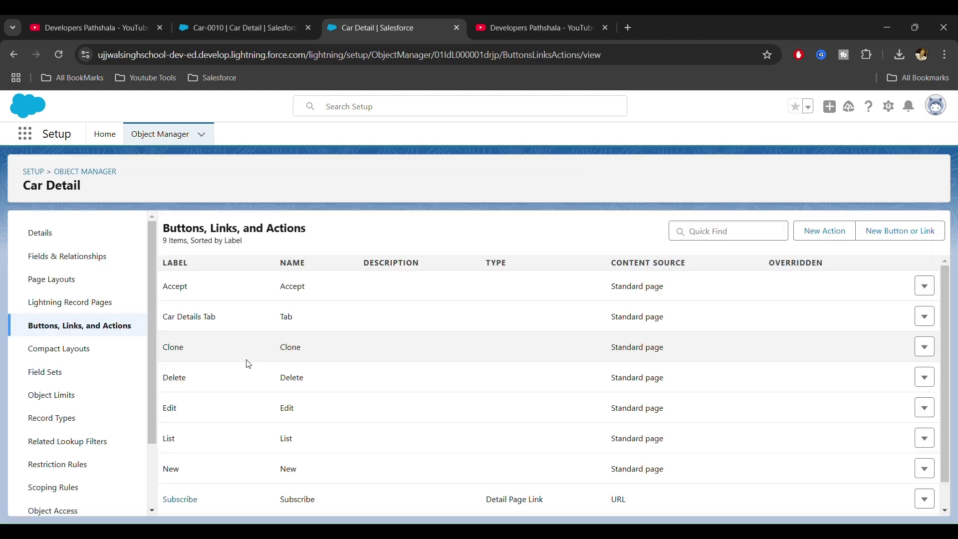
pyautogui.click(64, 280)
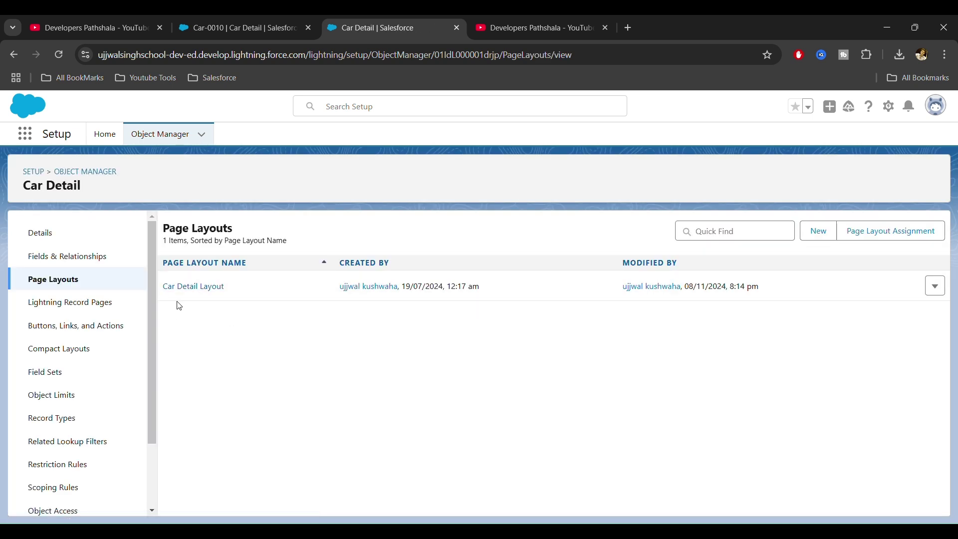
pyautogui.click(94, 302)
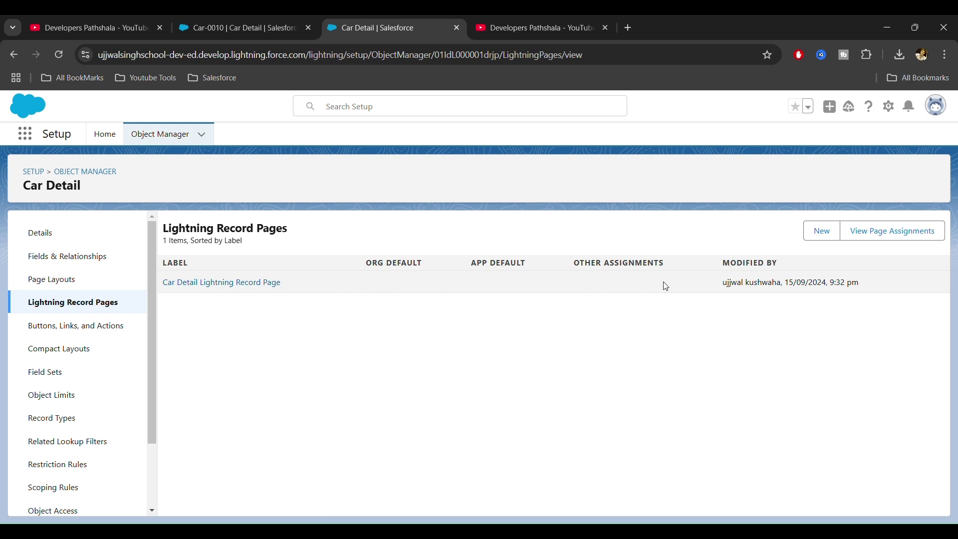
pyautogui.click(58, 283)
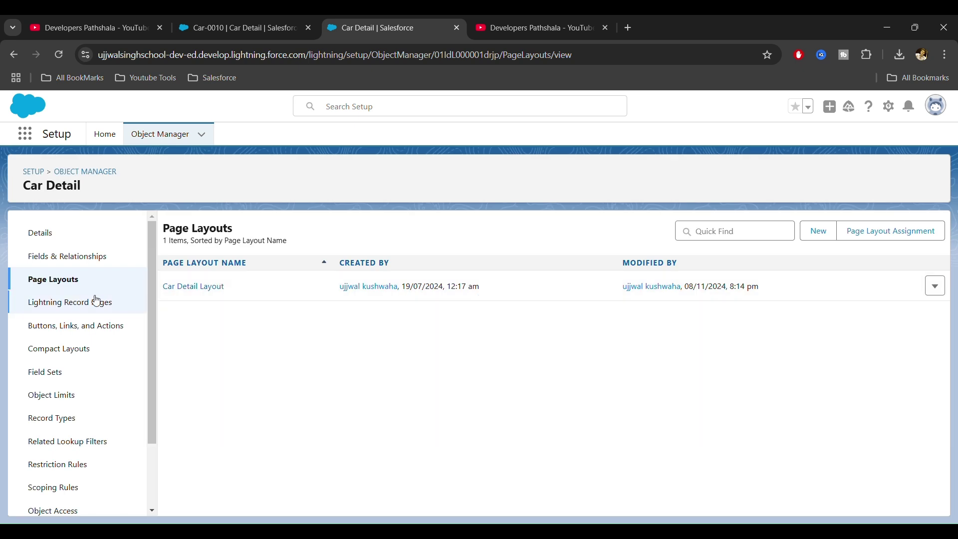
pyautogui.click(95, 301)
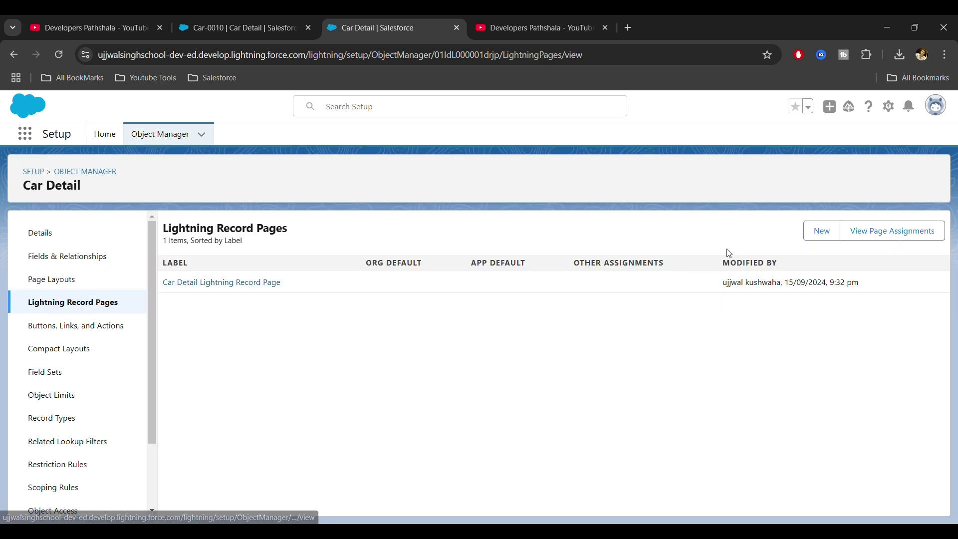
# Step: Open the Car Detail Lightning Record Page for editing and review its org default, app default, and app, record type and profile activation options
pyautogui.click(185, 284)
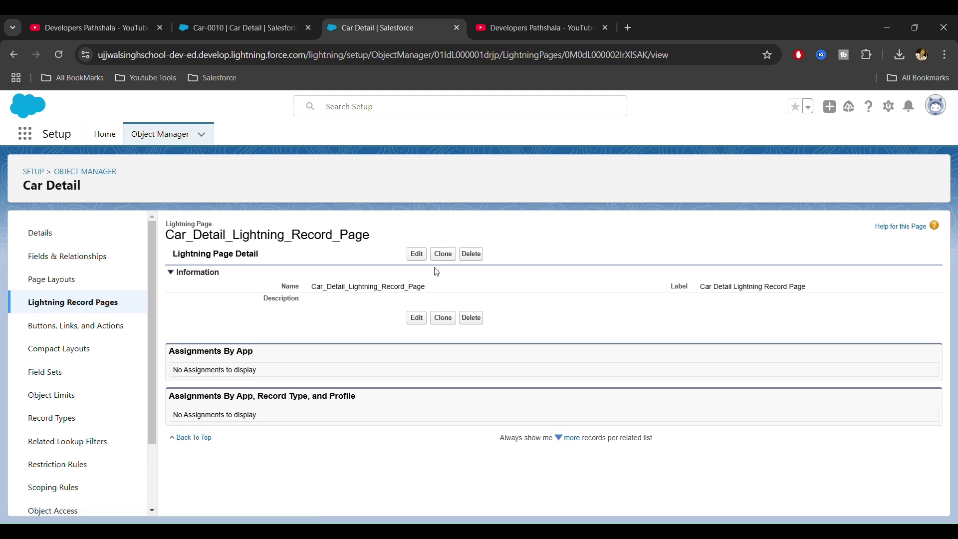
pyautogui.click(416, 255)
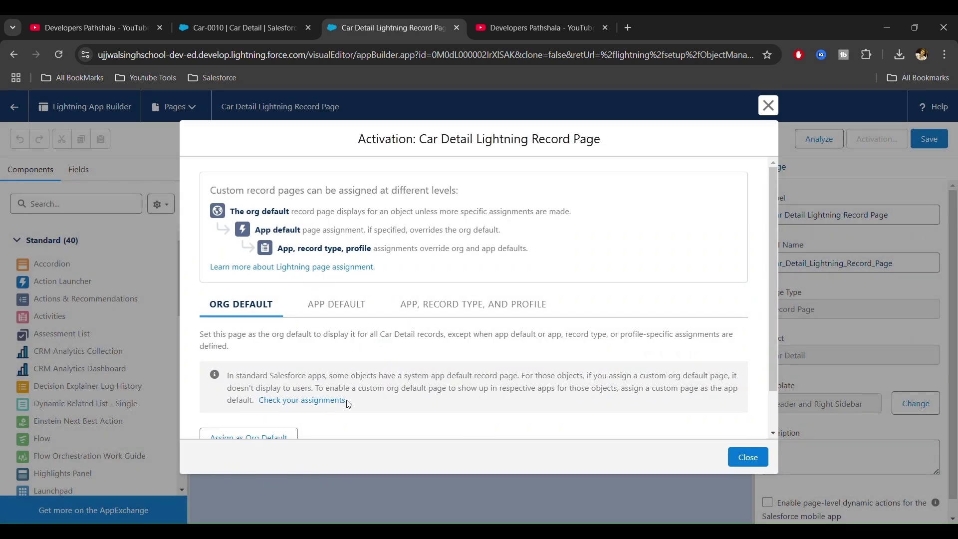
pyautogui.scroll(-1, 269, 368)
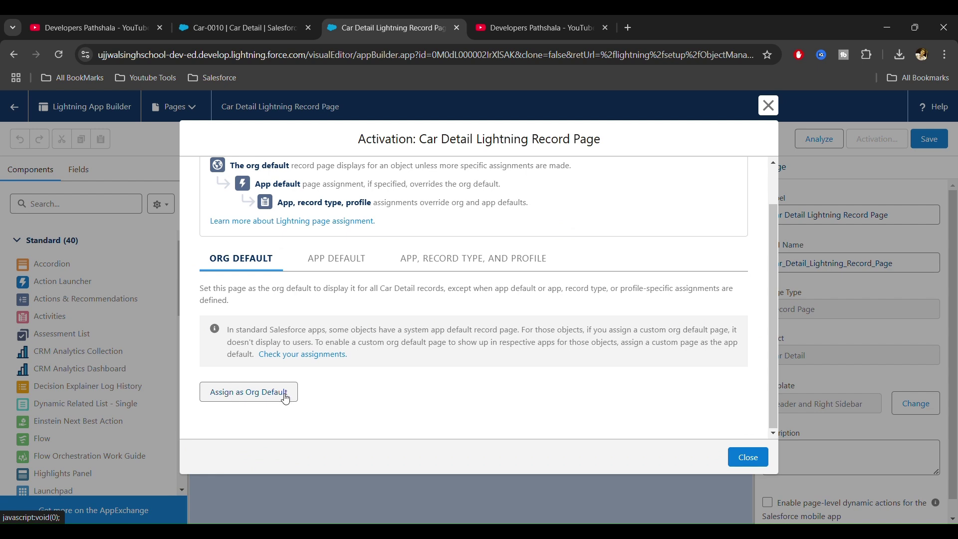
pyautogui.click(342, 264)
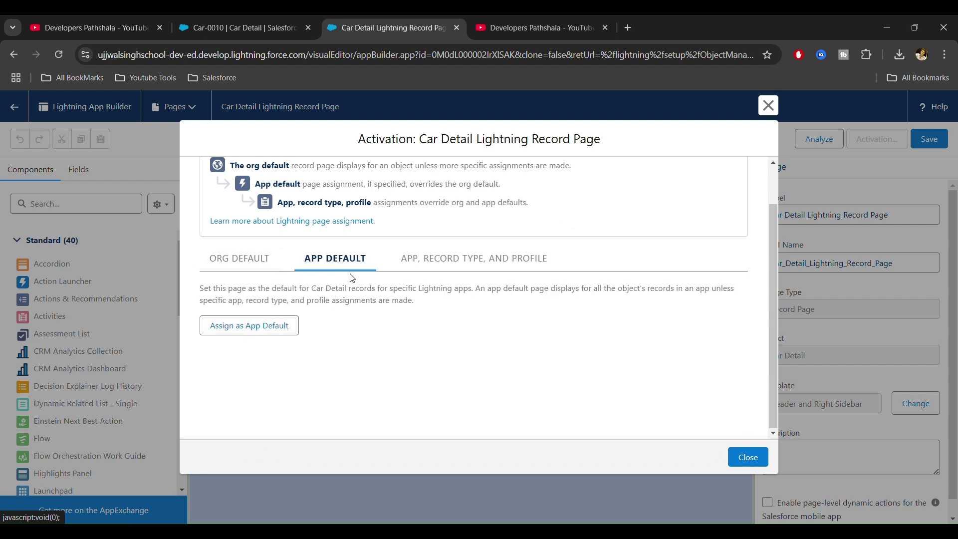
pyautogui.click(474, 258)
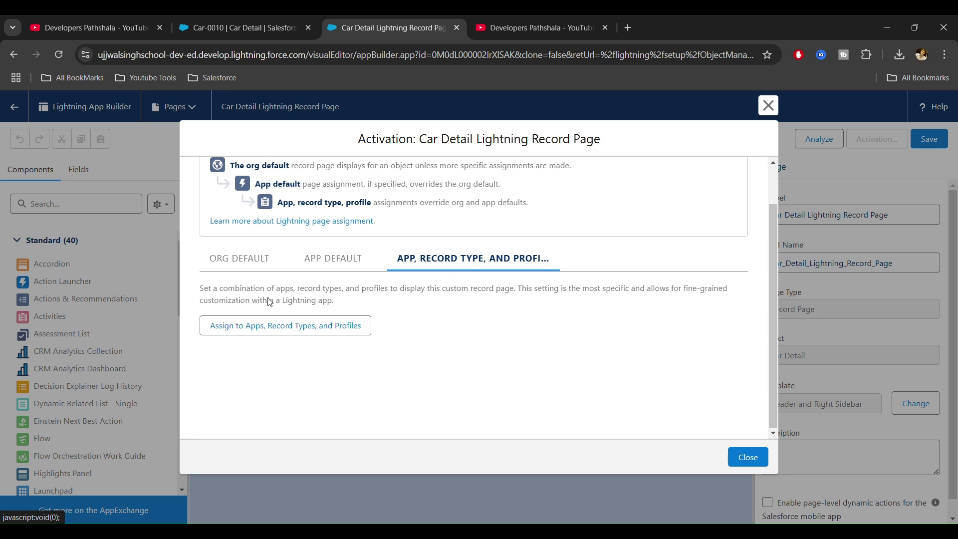
# Step: Assign the Car Detail Lightning Record Page as the org default for desktop and phone, and save the assignment
pyautogui.click(239, 259)
pyautogui.click(249, 392)
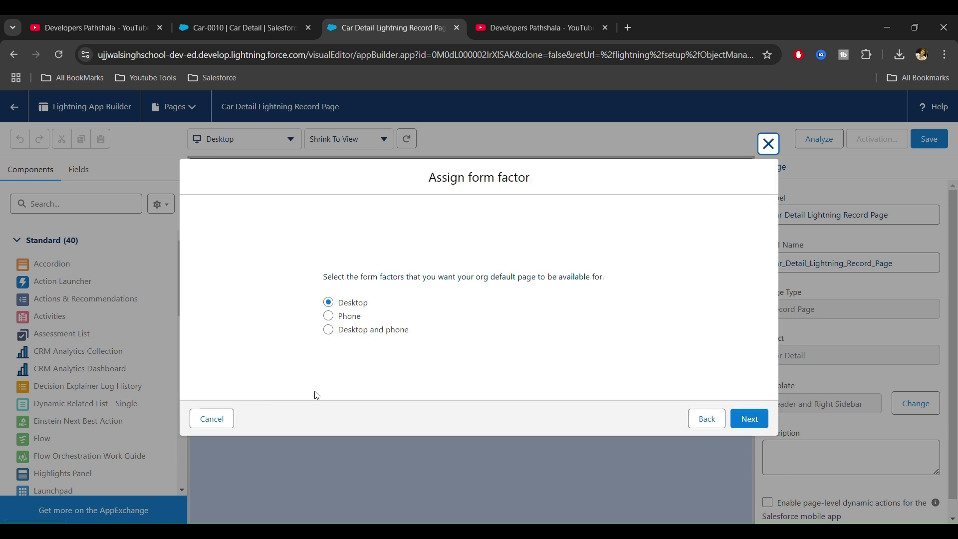
pyautogui.click(329, 331)
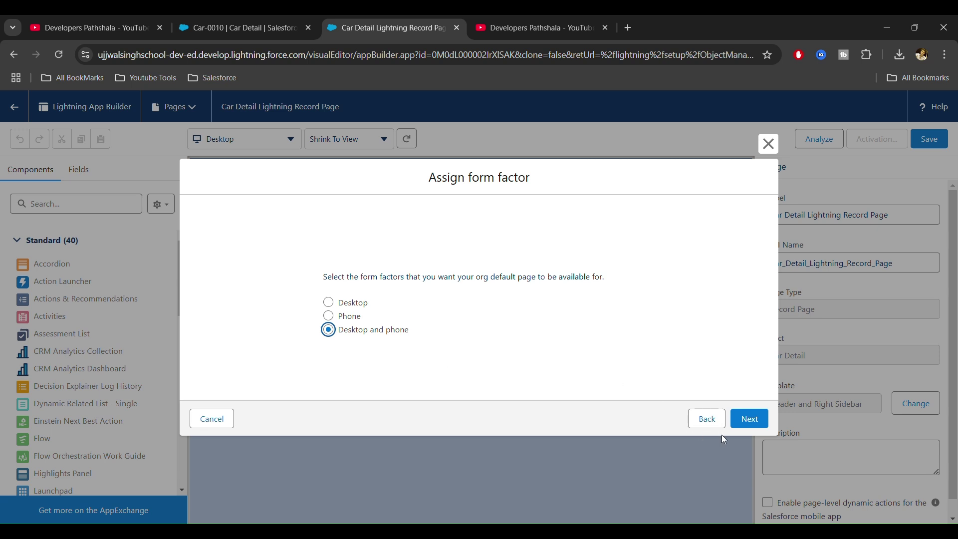
pyautogui.click(750, 418)
pyautogui.click(748, 392)
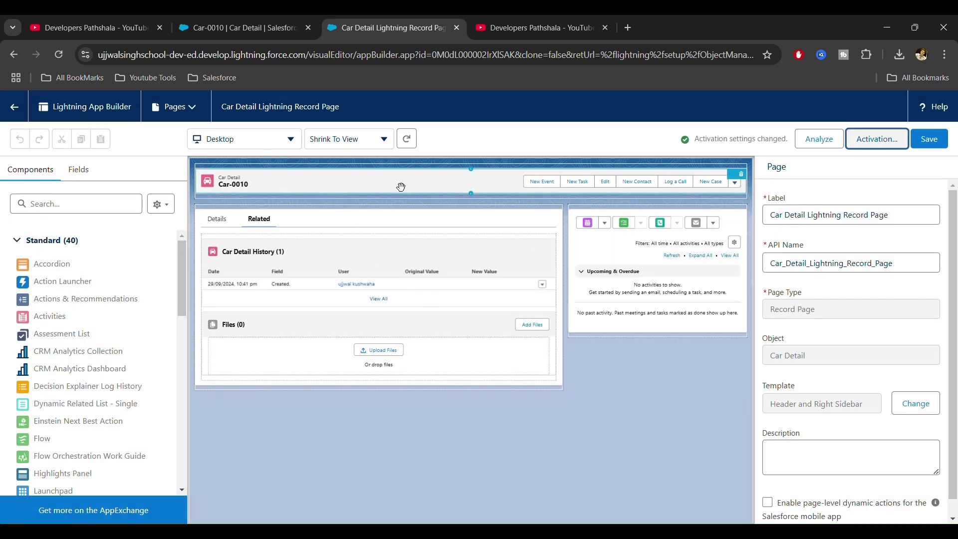
# Step: Reload the Car-0010 record and check its Details for the Custom Links section under the activated Lightning page
pyautogui.click(247, 31)
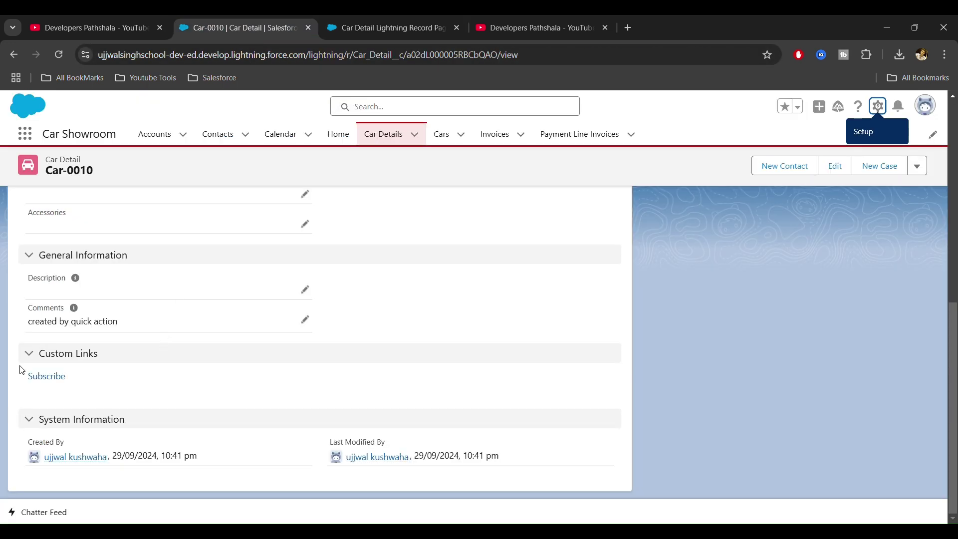
pyautogui.click(58, 50)
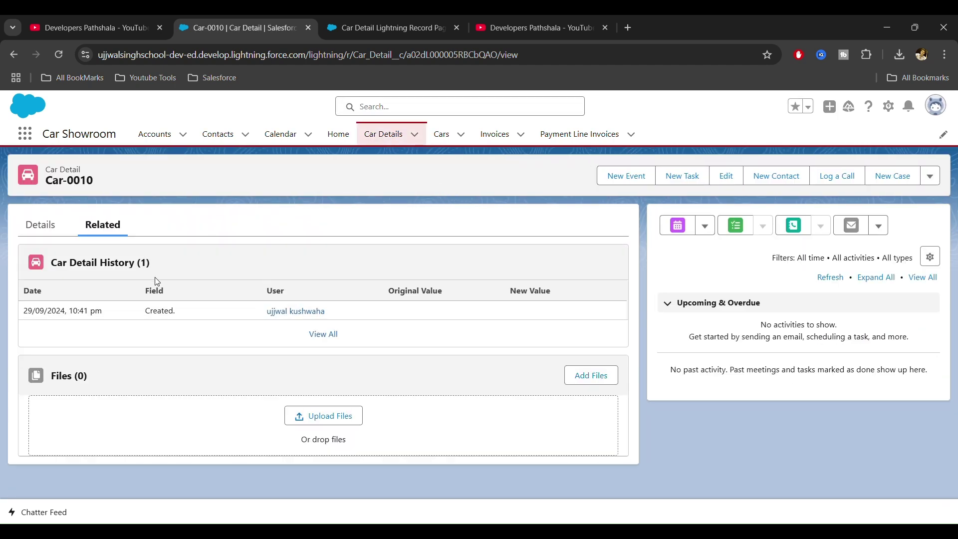
pyautogui.click(40, 224)
pyautogui.scroll(-5, 204, 360)
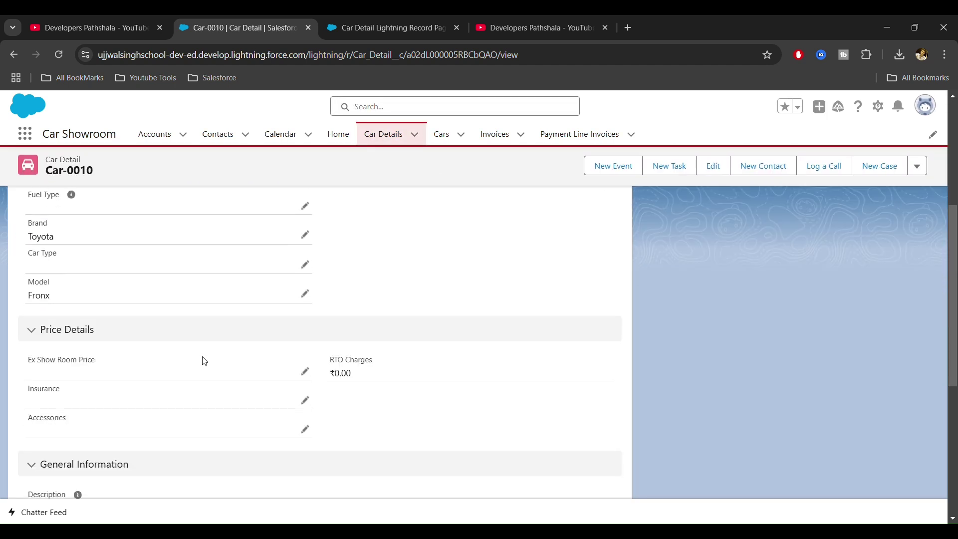
pyautogui.scroll(-3, 205, 360)
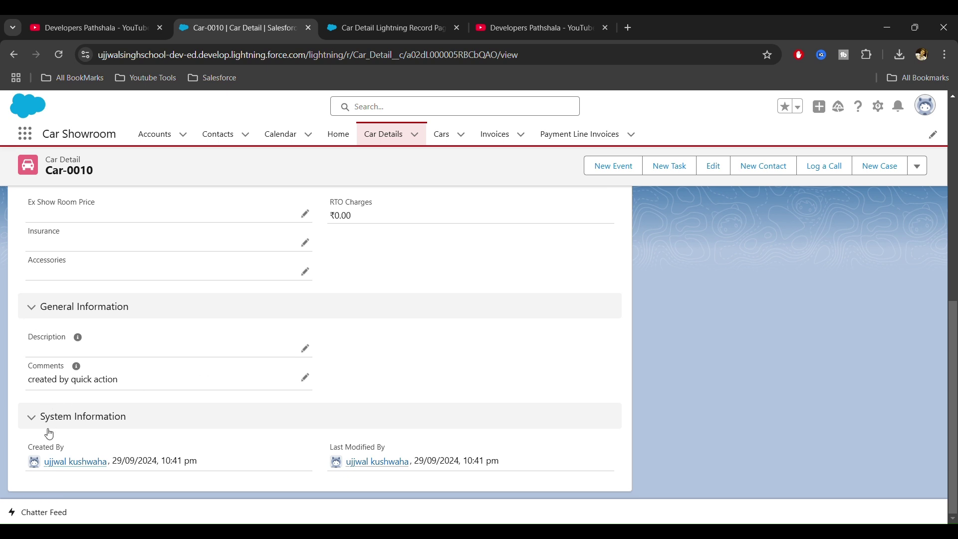
# Step: Leave the page editor and check the org default assignment in Car Detail's Lightning record pages
pyautogui.scroll(10, 50, 433)
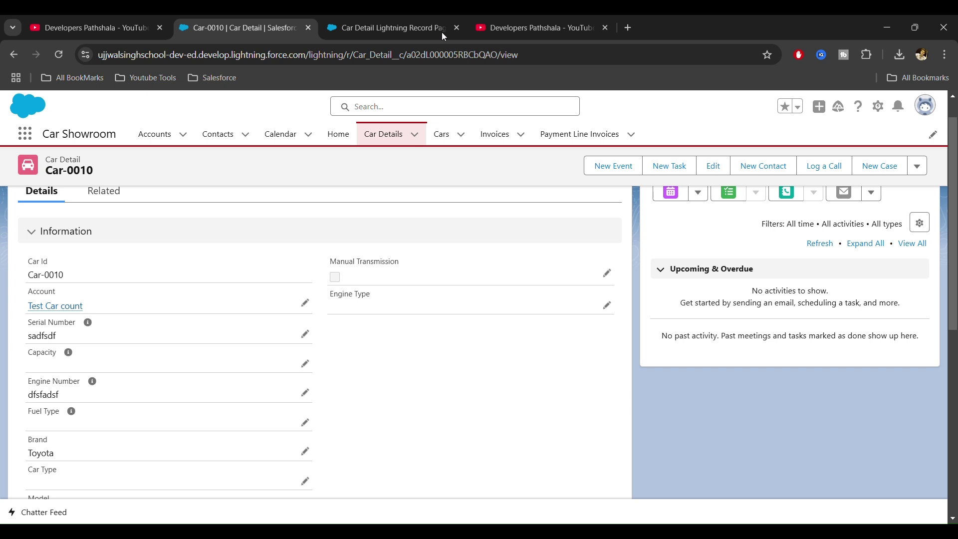
pyautogui.click(351, 26)
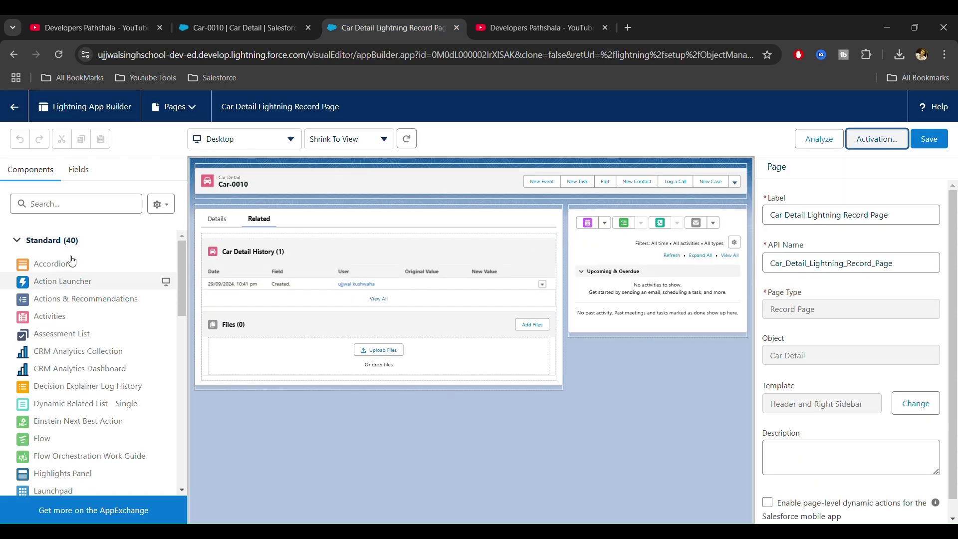
pyautogui.click(14, 107)
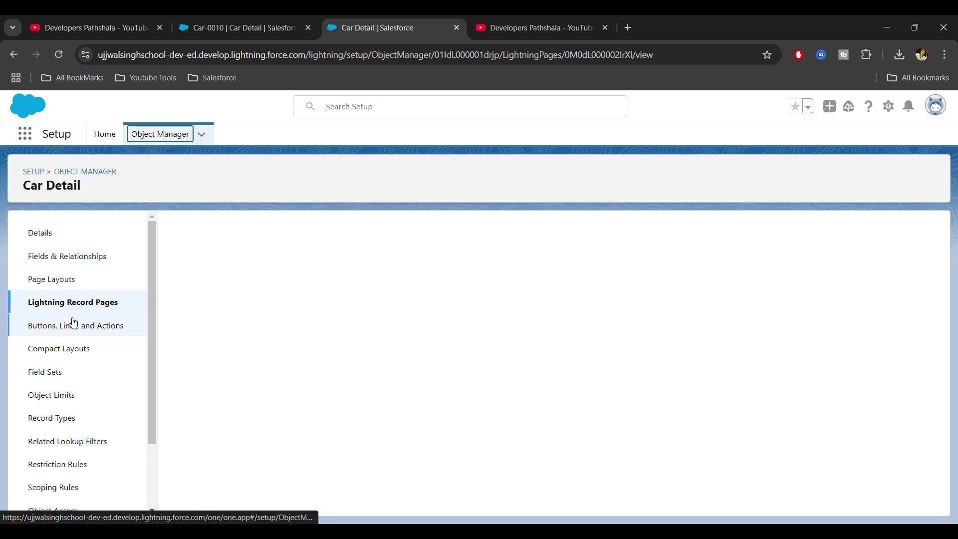
pyautogui.click(74, 304)
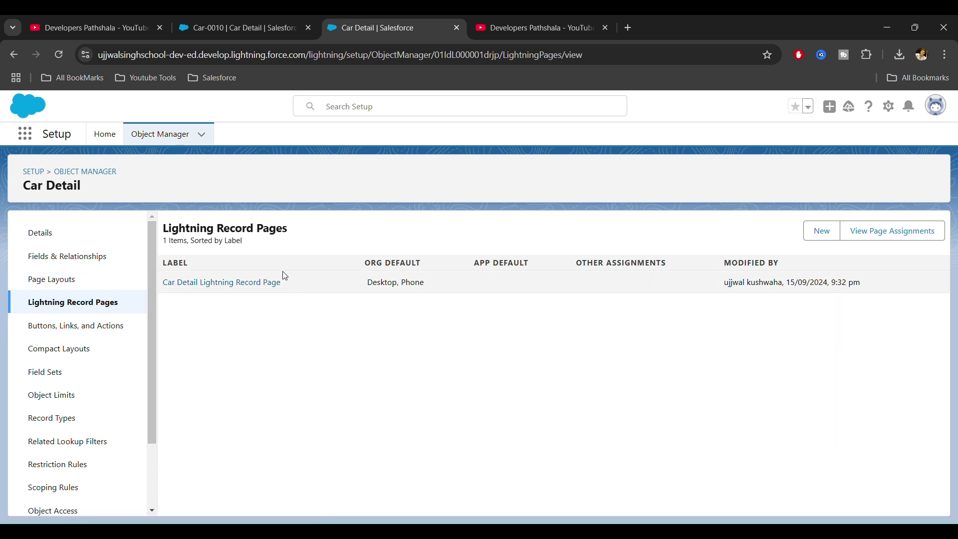
# Step: Open the Car Detail page layout, examine its Custom Links section, and return to the Lightning record pages
pyautogui.click(23, 282)
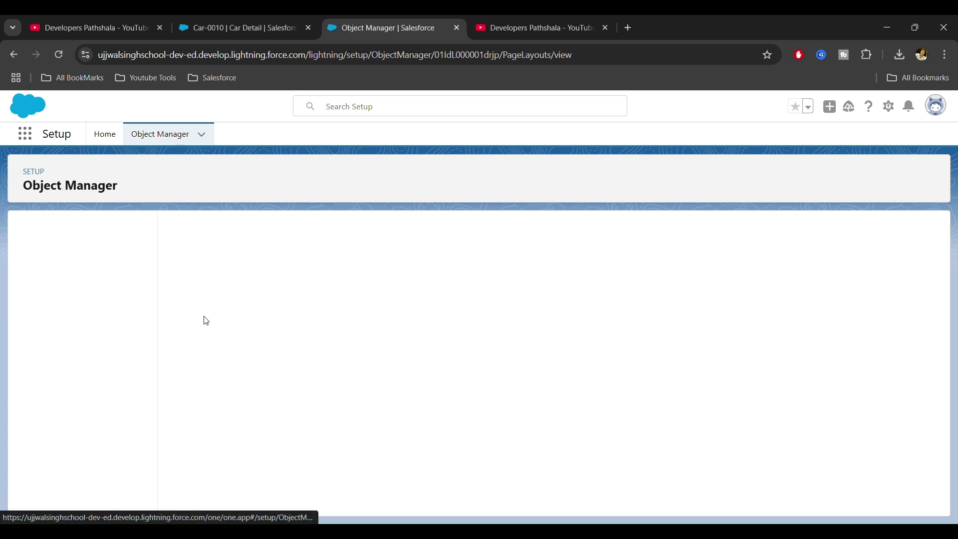
pyautogui.click(212, 287)
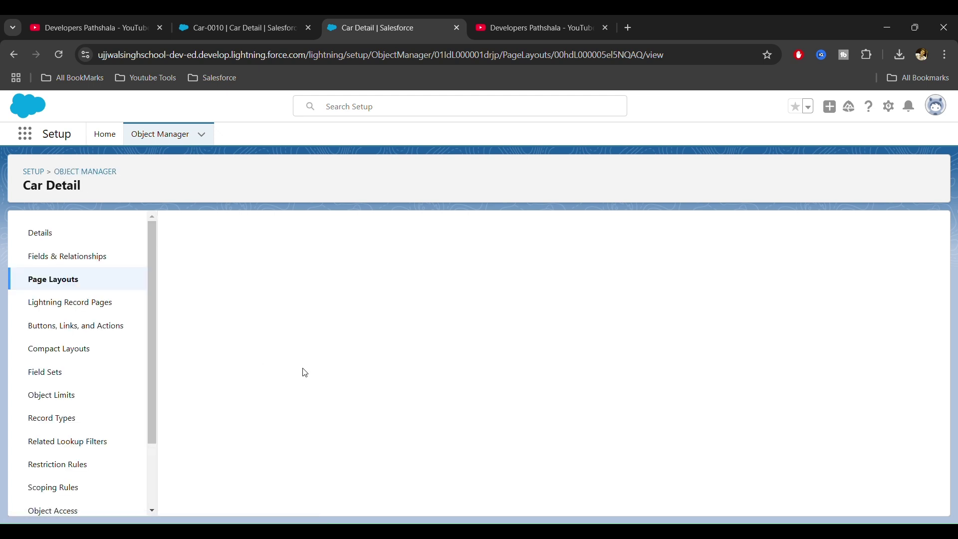
pyautogui.scroll(-10, 303, 369)
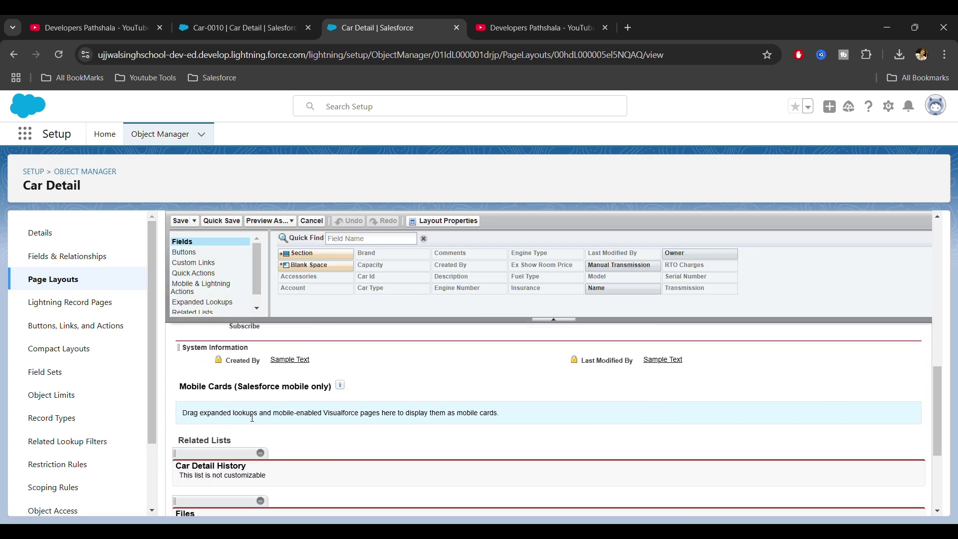
pyautogui.scroll(-3, 254, 419)
pyautogui.scroll(4, 254, 433)
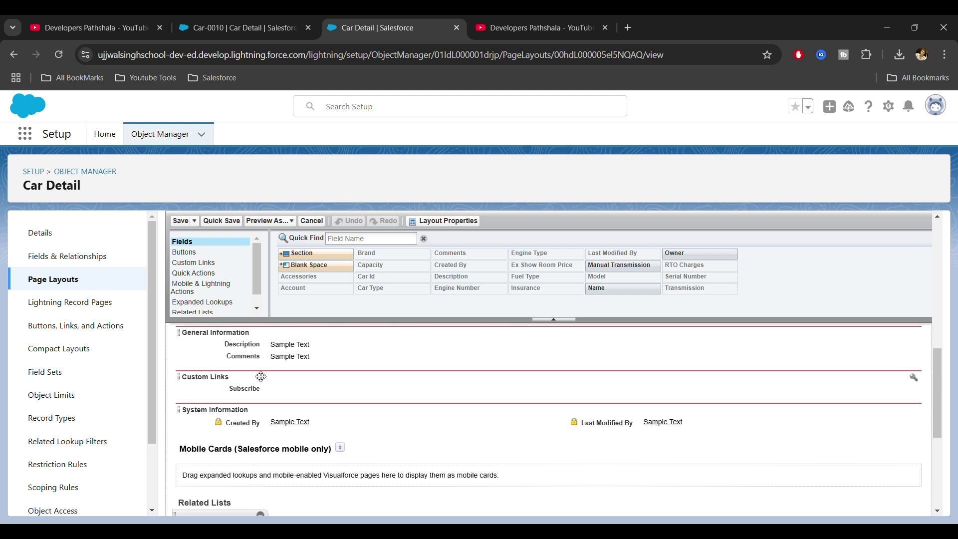
pyautogui.click(67, 305)
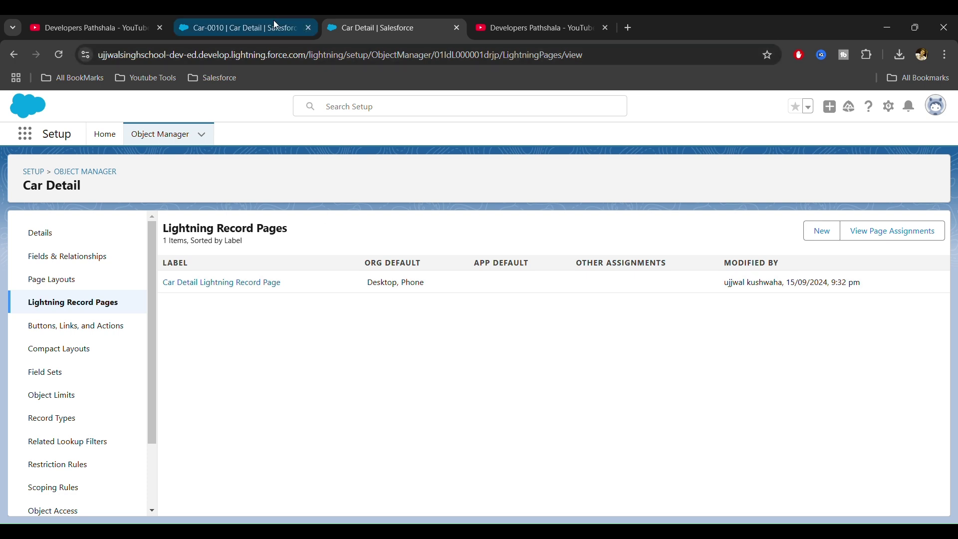
# Step: Go back to the Car-0010 record and open its Lightning record page for editing
pyautogui.click(275, 24)
pyautogui.scroll(1, 252, 400)
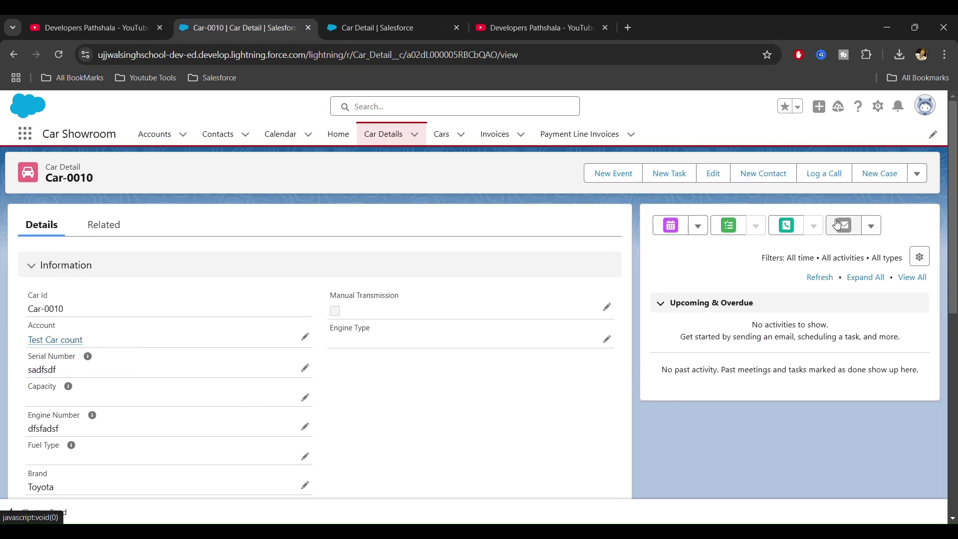
pyautogui.click(881, 111)
pyautogui.click(829, 266)
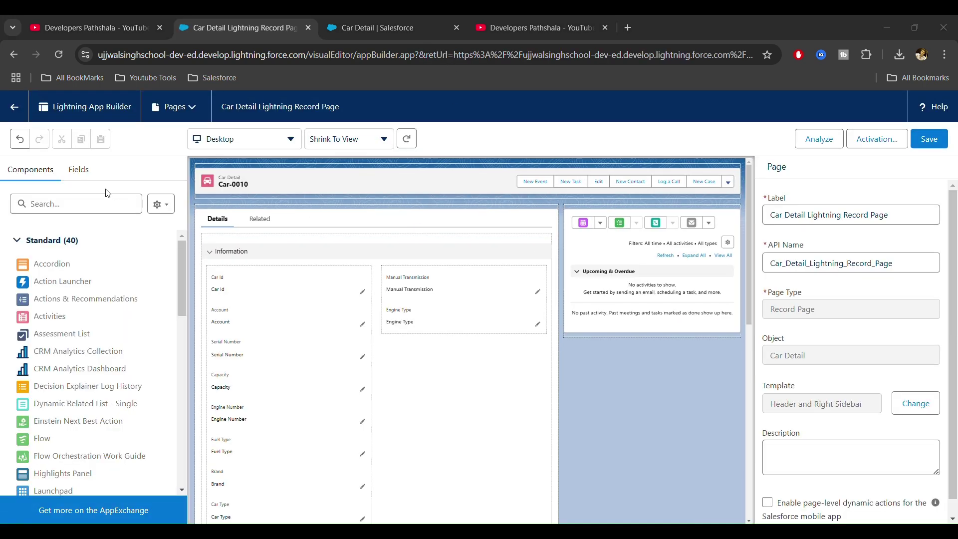
# Step: Search the page components for "ric" to find the Rich Text component
pyautogui.click(66, 203)
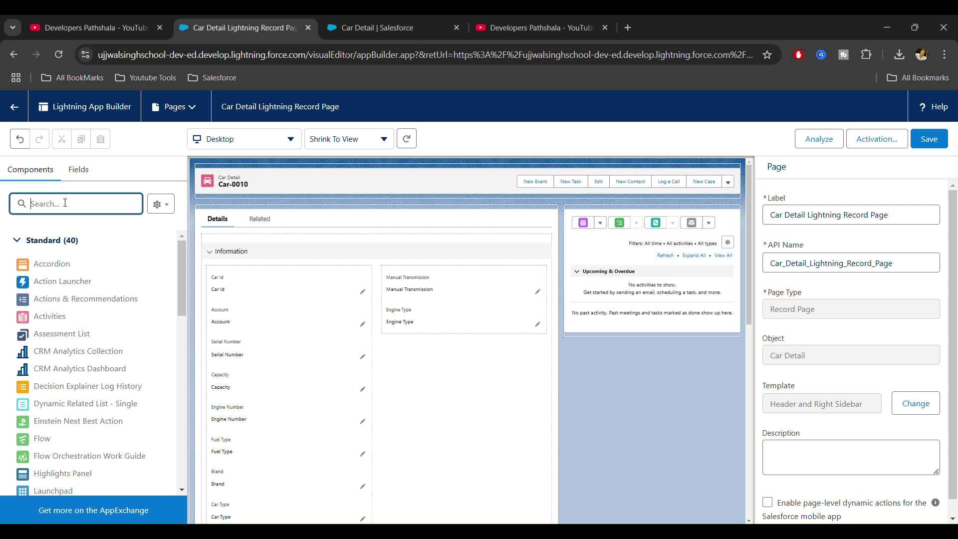
pyautogui.write('rux')
pyautogui.press('BackSpace')
pyautogui.press('BackSpace')
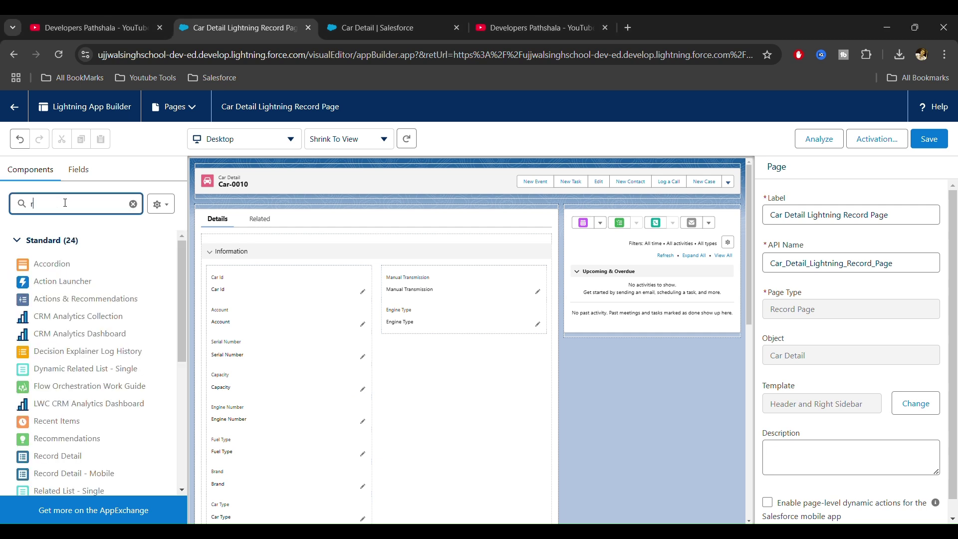
pyautogui.write('ic')
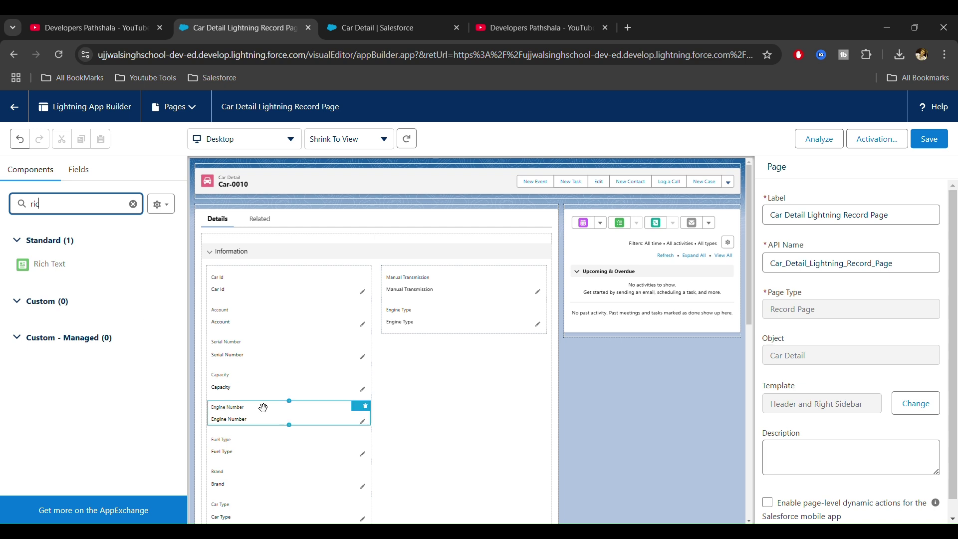
pyautogui.scroll(-1, 272, 391)
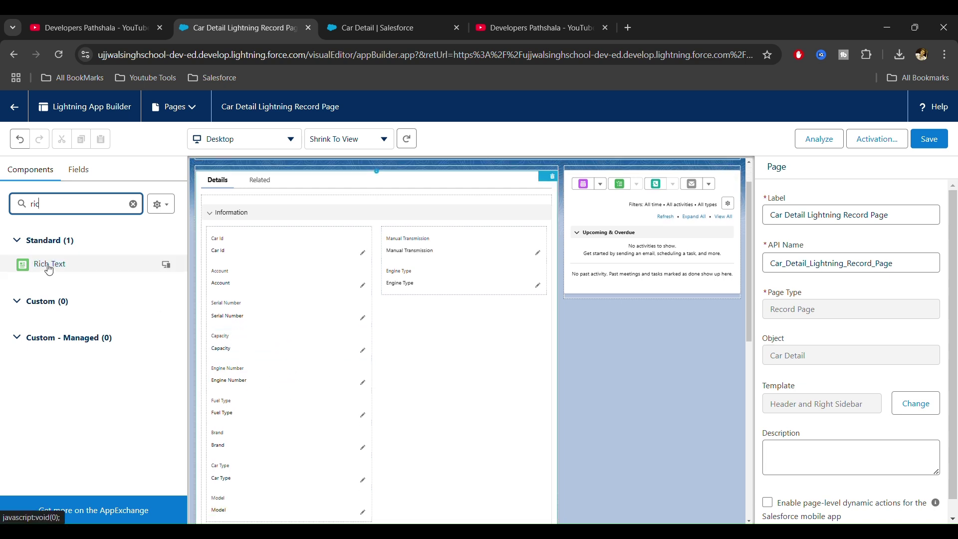
pyautogui.moveTo(50, 276); pyautogui.dragTo(332, 395)
pyautogui.scroll(-7, 332, 394)
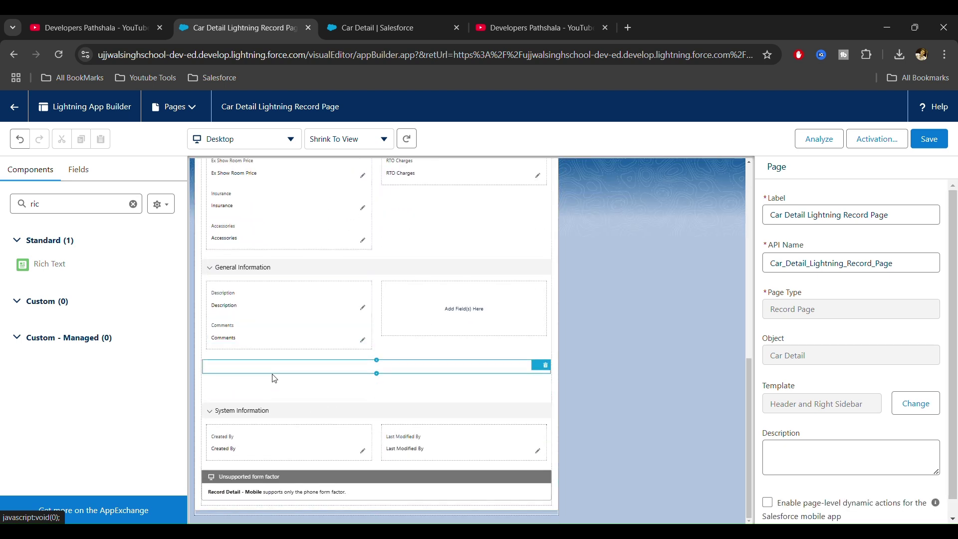
pyautogui.click(548, 372)
pyautogui.click(547, 367)
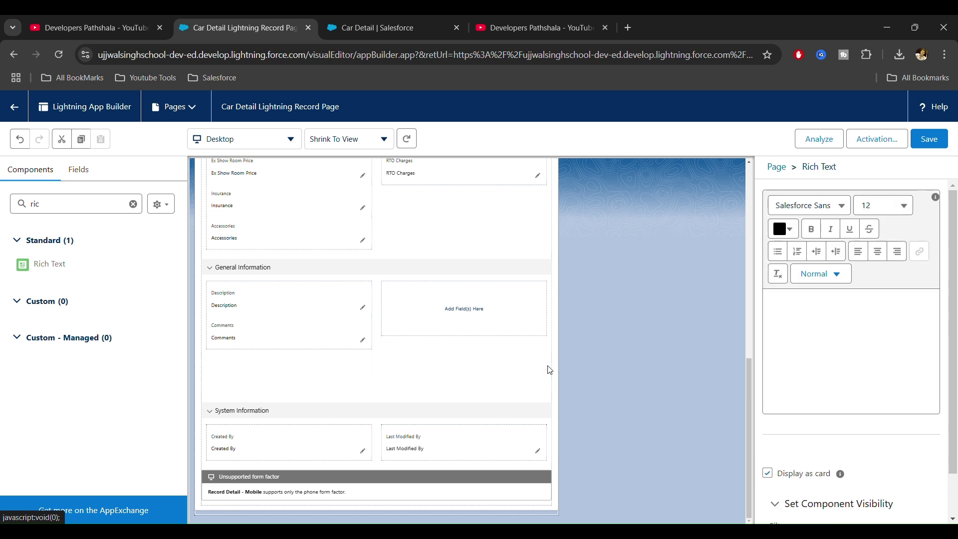
pyautogui.click(543, 388)
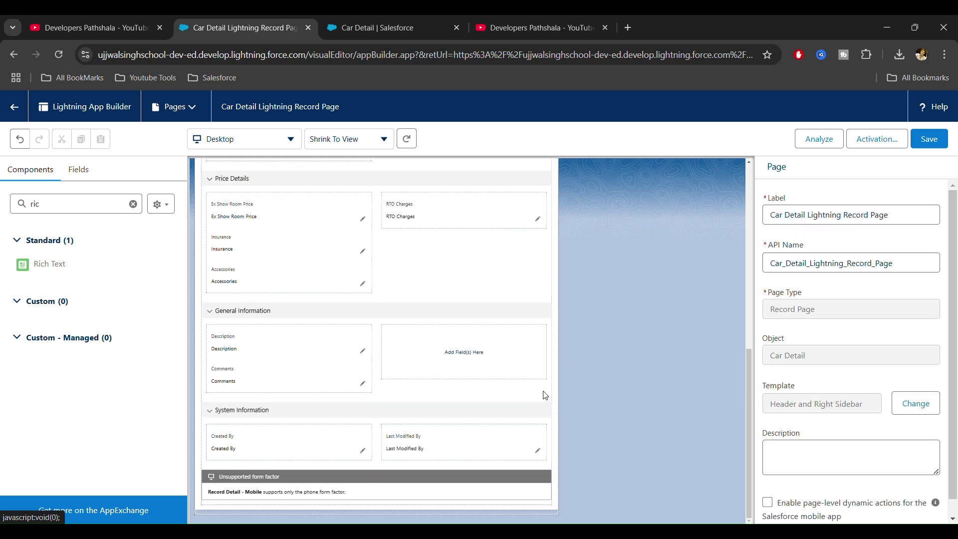
# Step: Place a Rich Text component between the General Information and System Information sections with the text "Subscribe"
pyautogui.moveTo(44, 269); pyautogui.dragTo(215, 392)
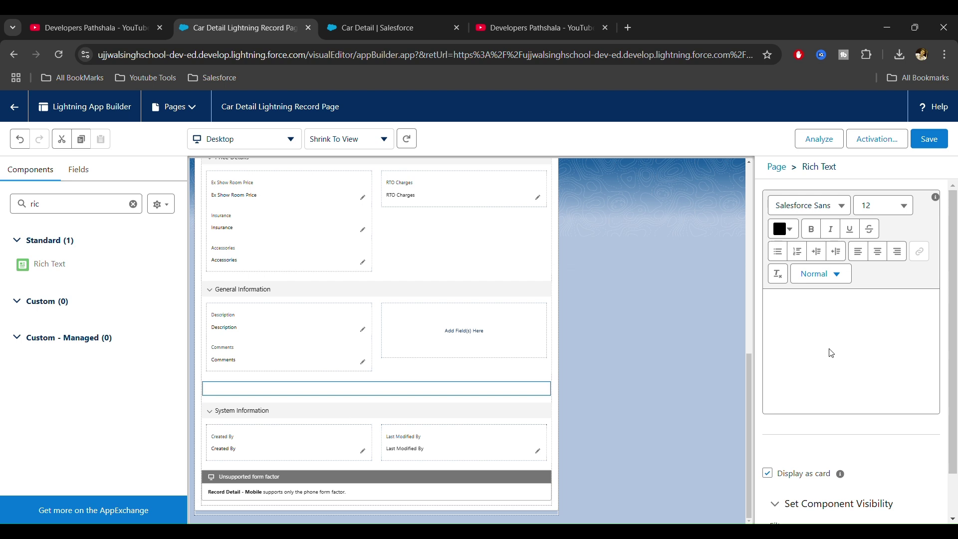
pyautogui.click(802, 303)
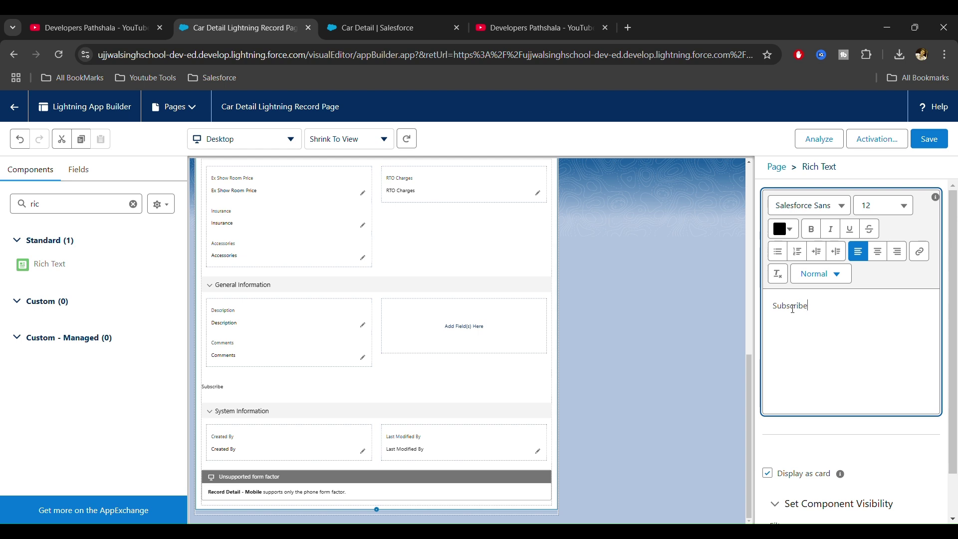
# Step: Link the Subscribe text to the copied YouTube channel URL ending in ?sub_confirmation=1, and save the Lightning page
pyautogui.doubleClick(794, 307)
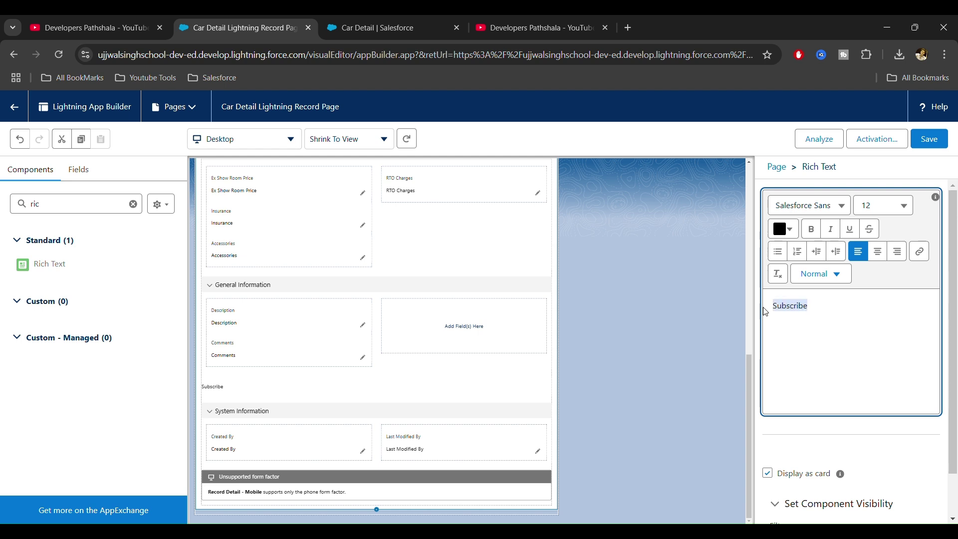
pyautogui.click(920, 252)
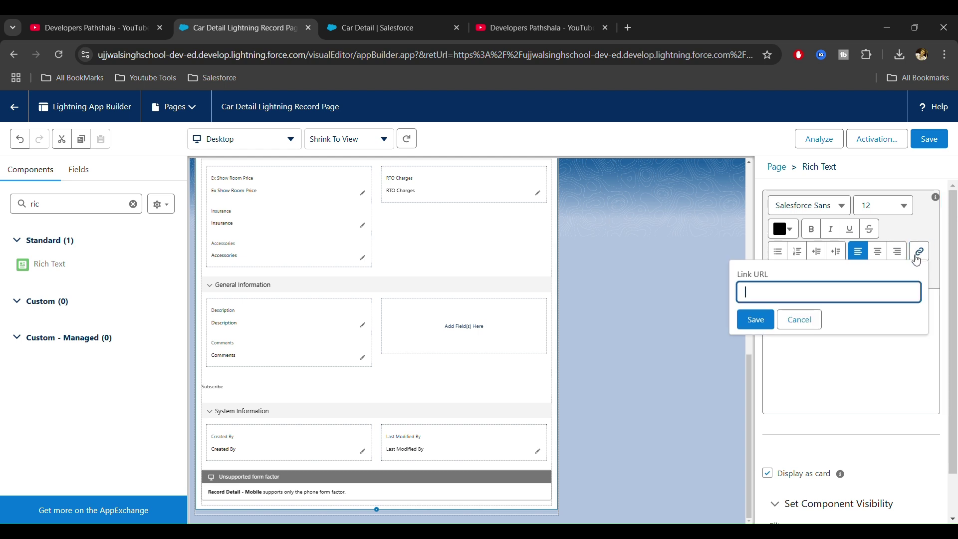
pyautogui.hotkey('ctrl', 'v')
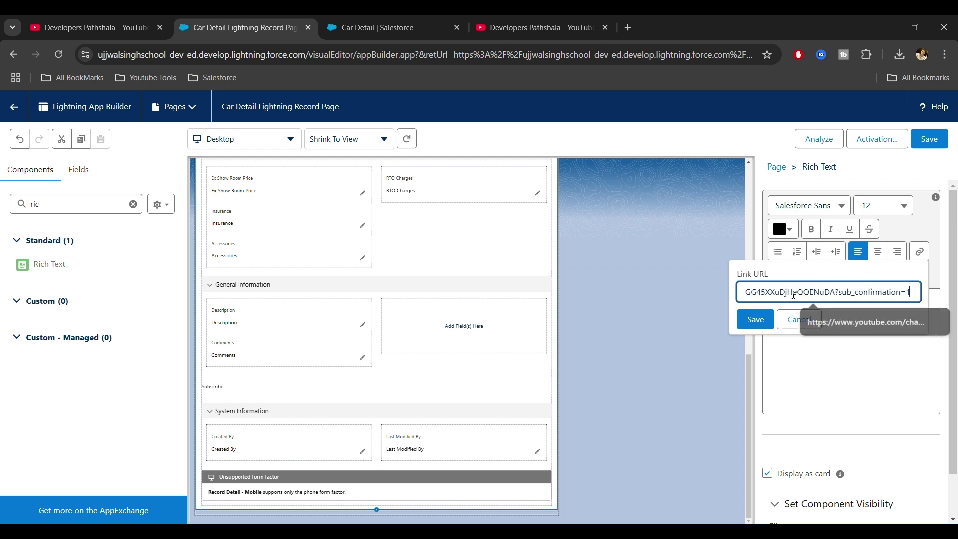
pyautogui.click(757, 319)
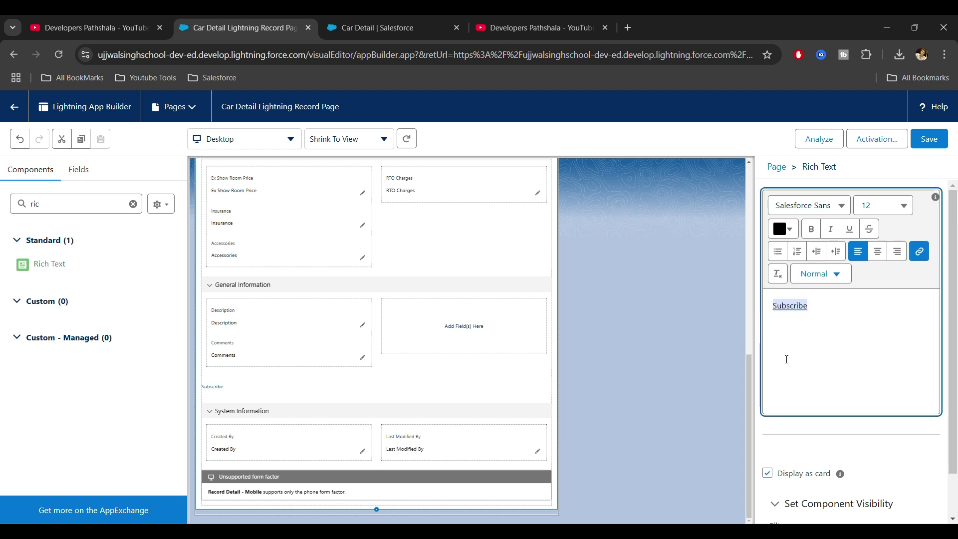
pyautogui.click(930, 139)
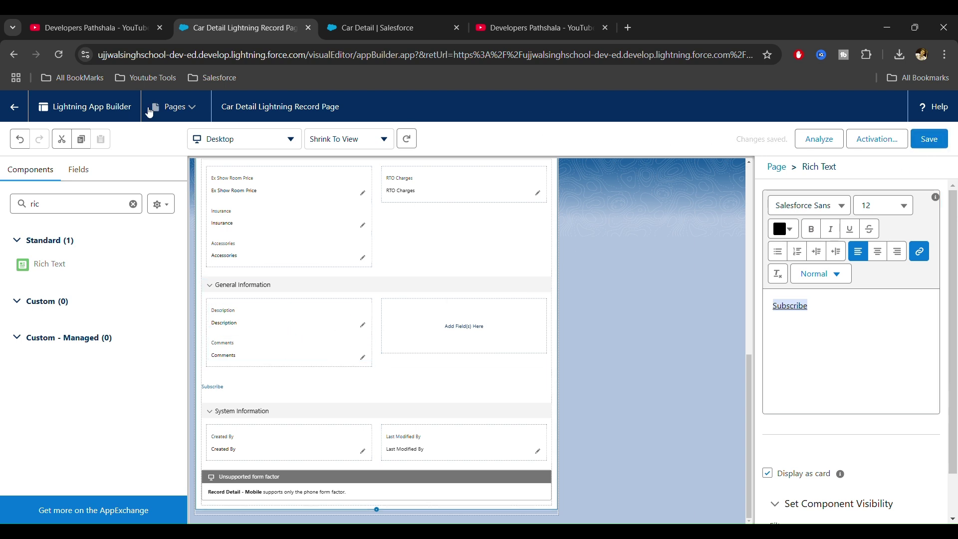
# Step: Return to the Car-0010 record and check its Details for the Subscribe link above System Information
pyautogui.click(352, 26)
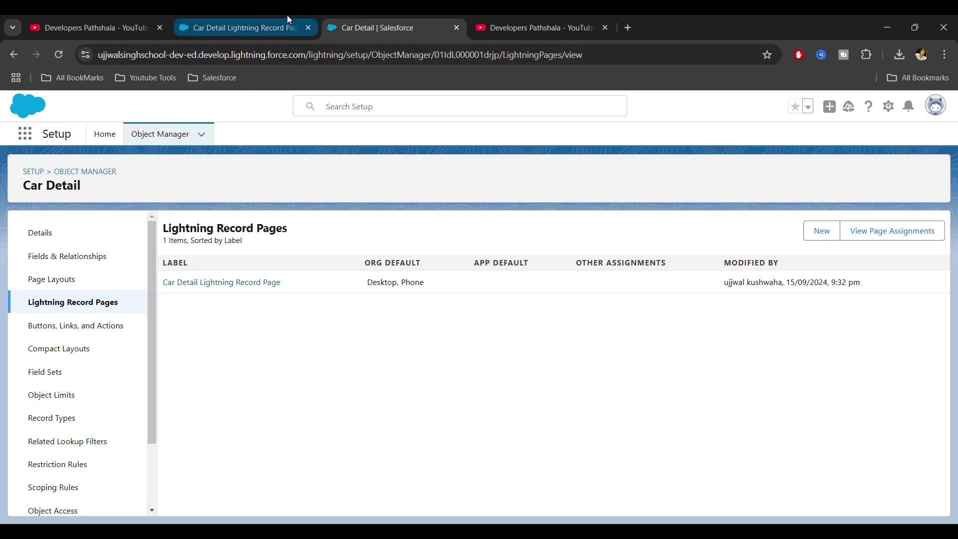
pyautogui.click(239, 28)
pyautogui.click(14, 107)
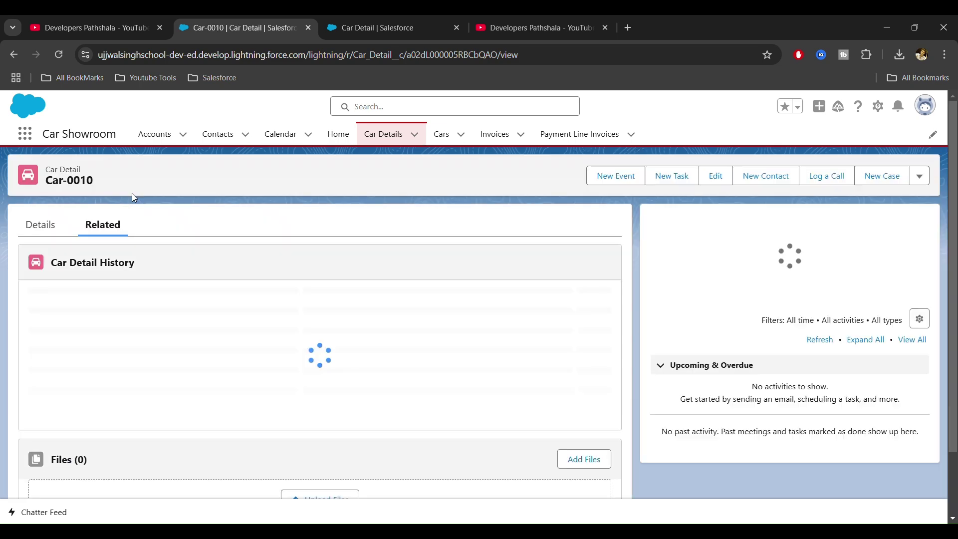
pyautogui.click(49, 226)
pyautogui.scroll(-7, 236, 253)
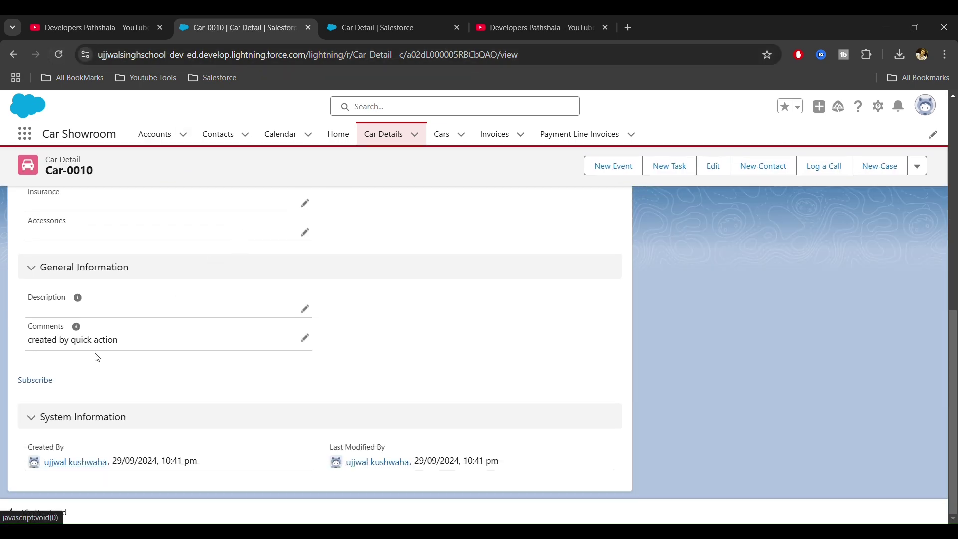
# Step: Test the Subscribe link on the Car-0010 record, close the opened YouTube channel page, and look over the record details
pyautogui.click(33, 384)
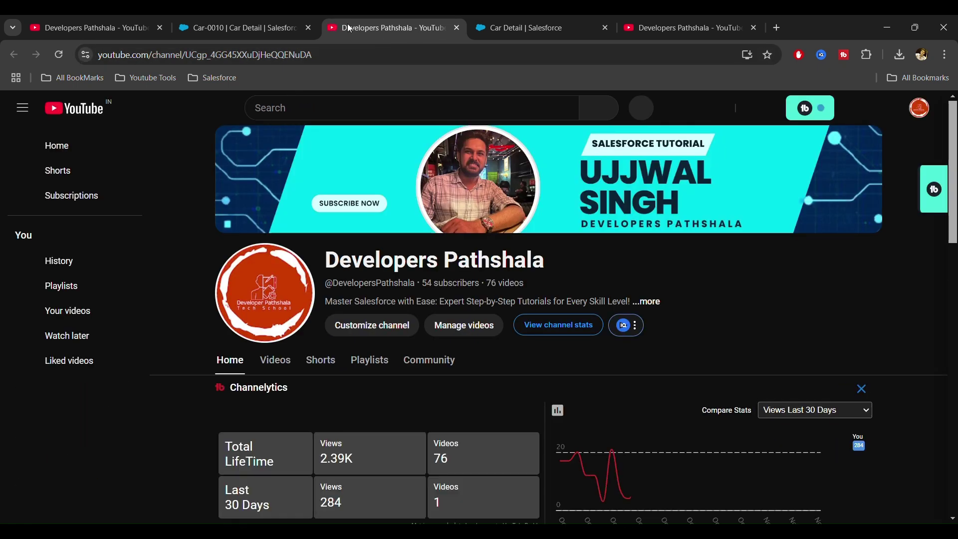
pyautogui.moveTo(394, 24); pyautogui.dragTo(379, 116)
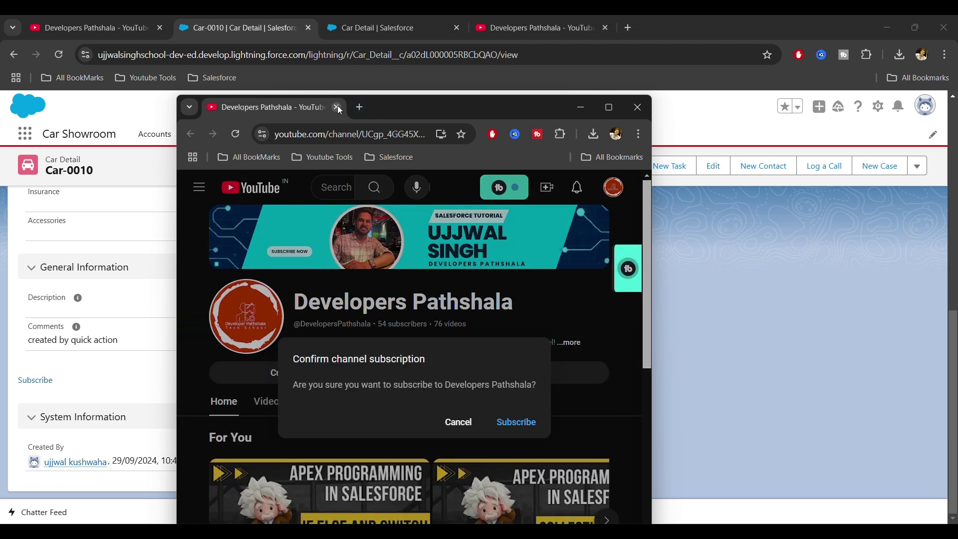
pyautogui.click(337, 106)
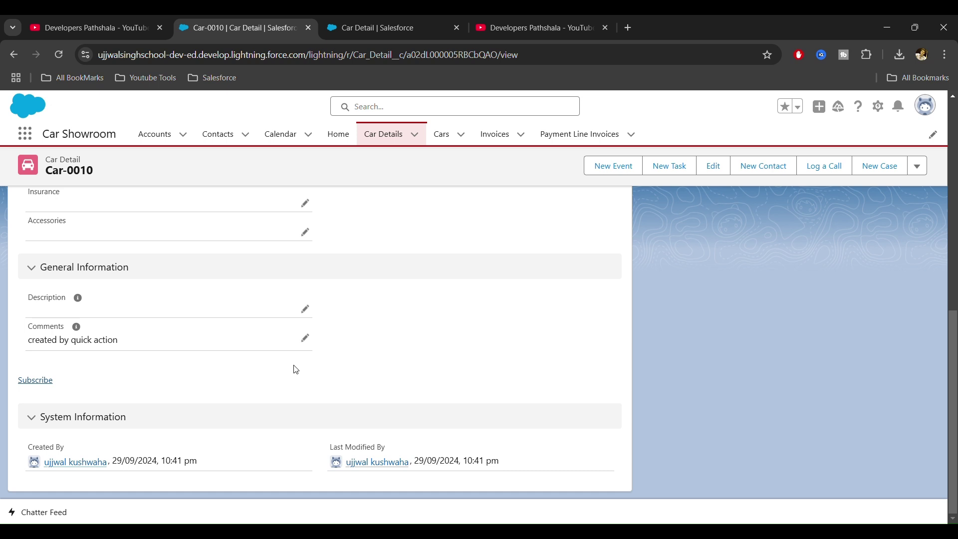
pyautogui.scroll(7, 214, 439)
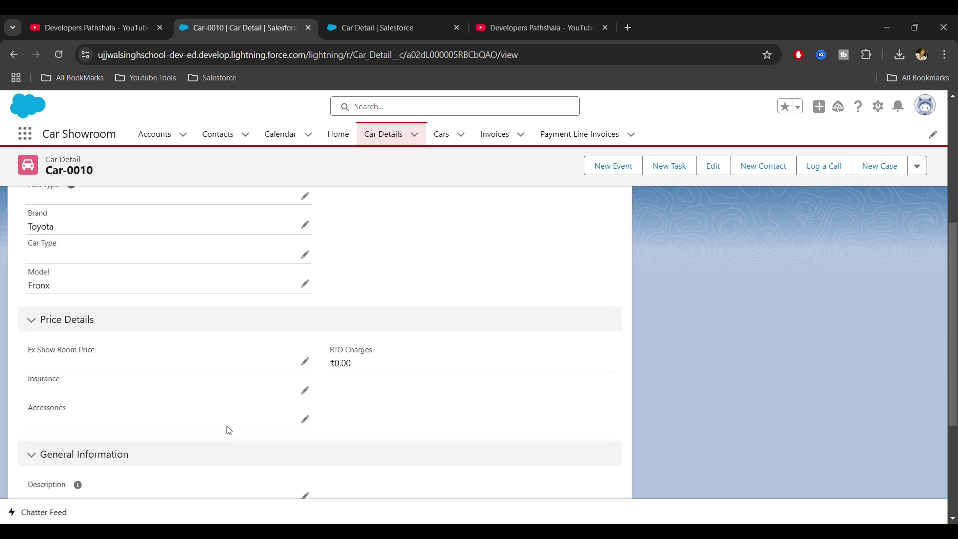
pyautogui.scroll(2, 286, 340)
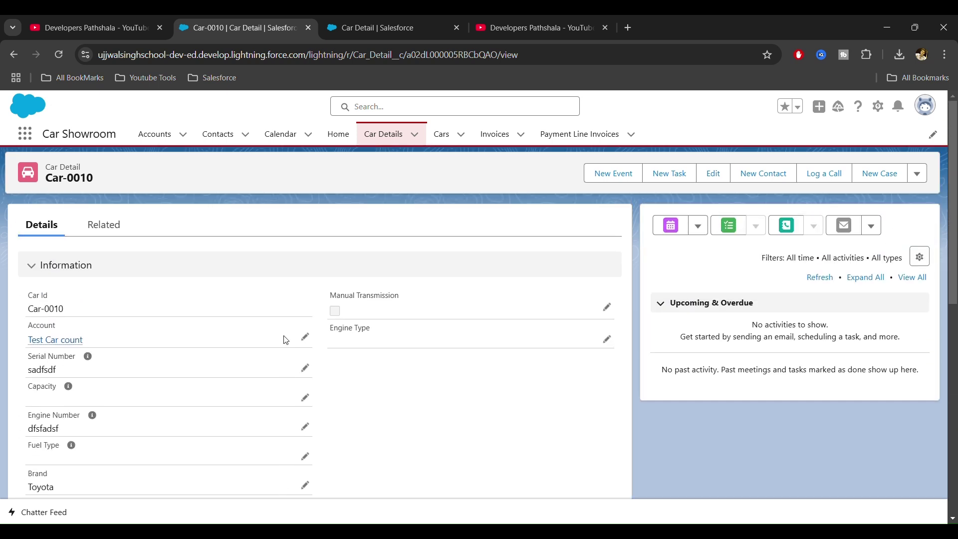